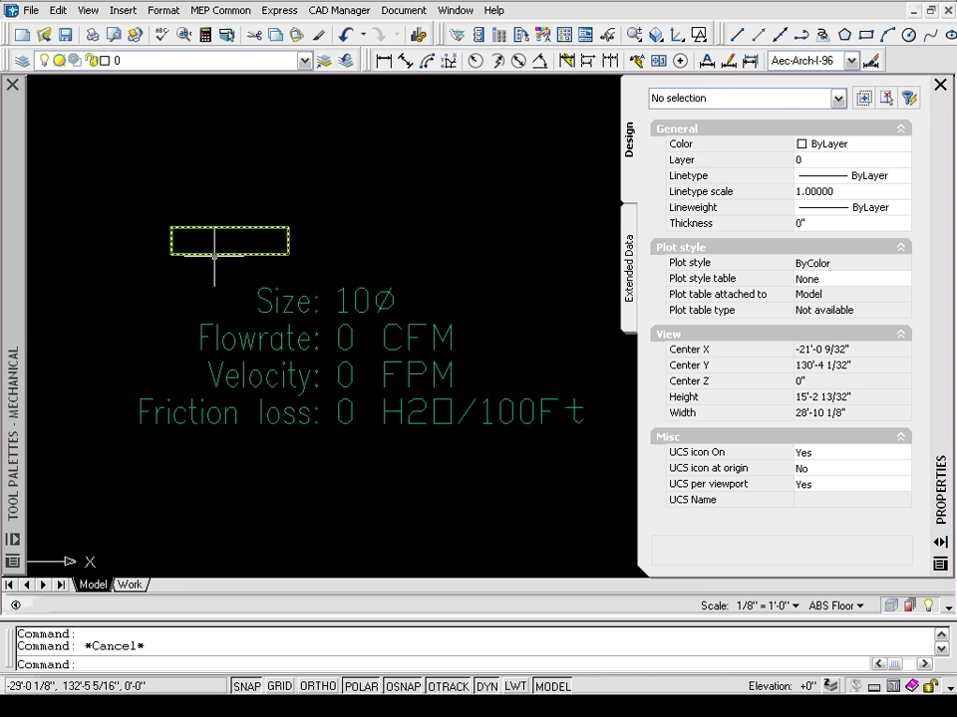
Inspect the round duct's DuctEngineeringData and DuctObject property sets in its extended data
{"action": "left_click", "coordinate": [214, 256]}
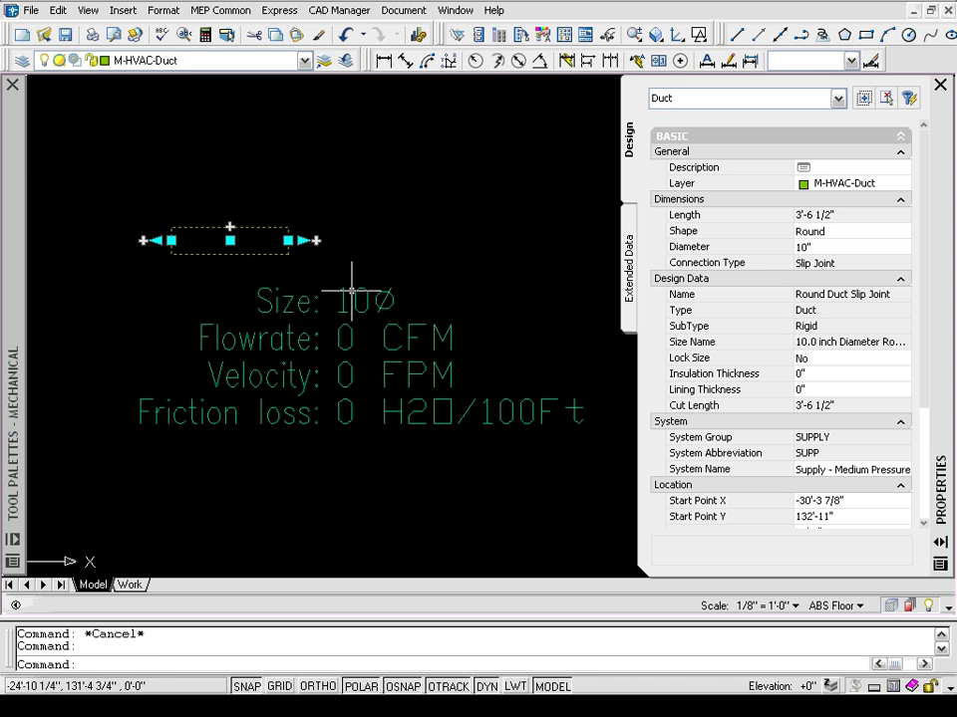
{"action": "key", "text": "Escape"}
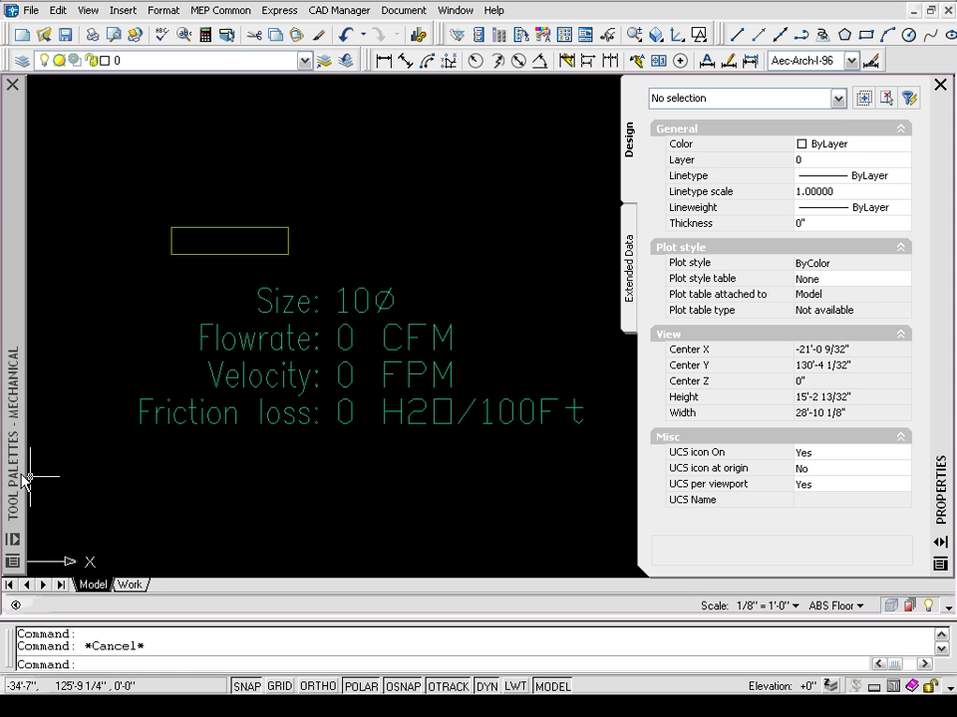
{"action": "mouse_move", "coordinate": [19, 479]}
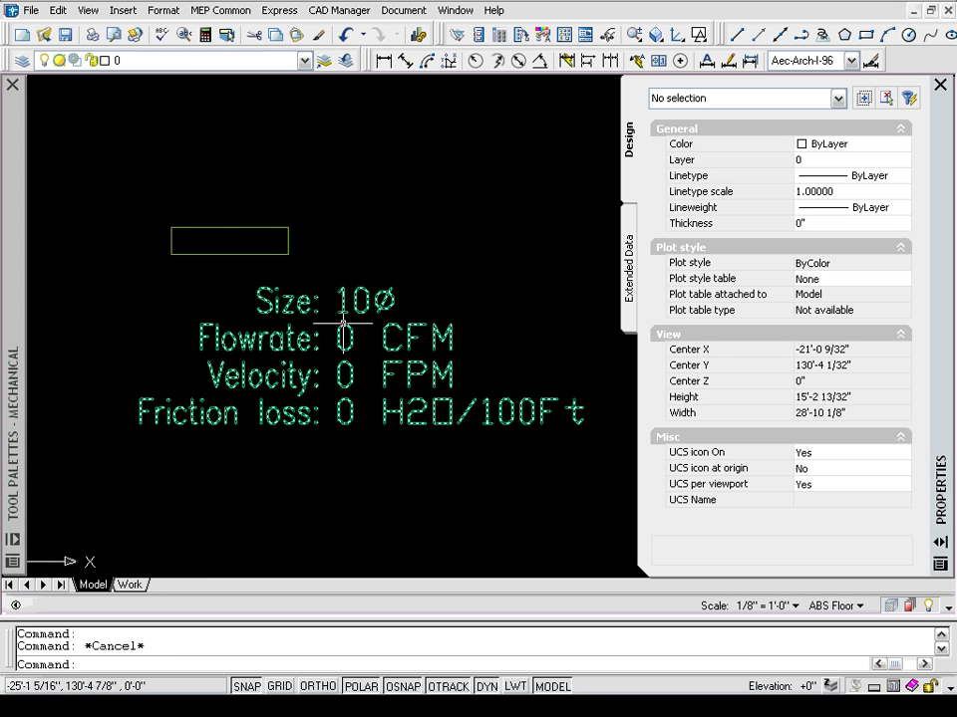
{"action": "left_click", "coordinate": [250, 254]}
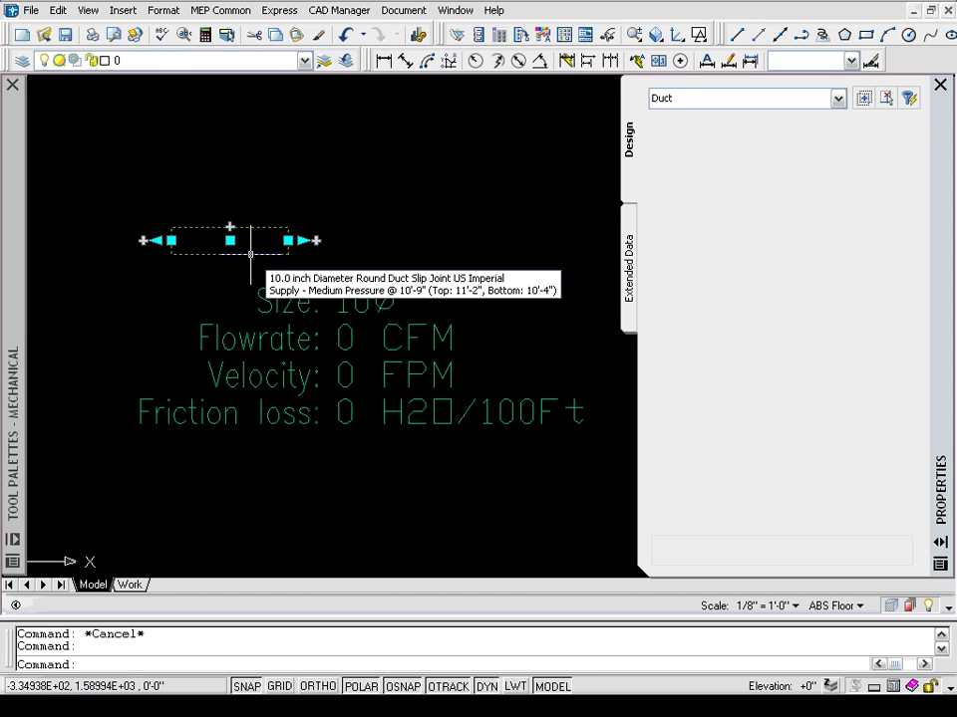
{"action": "left_click", "coordinate": [630, 263]}
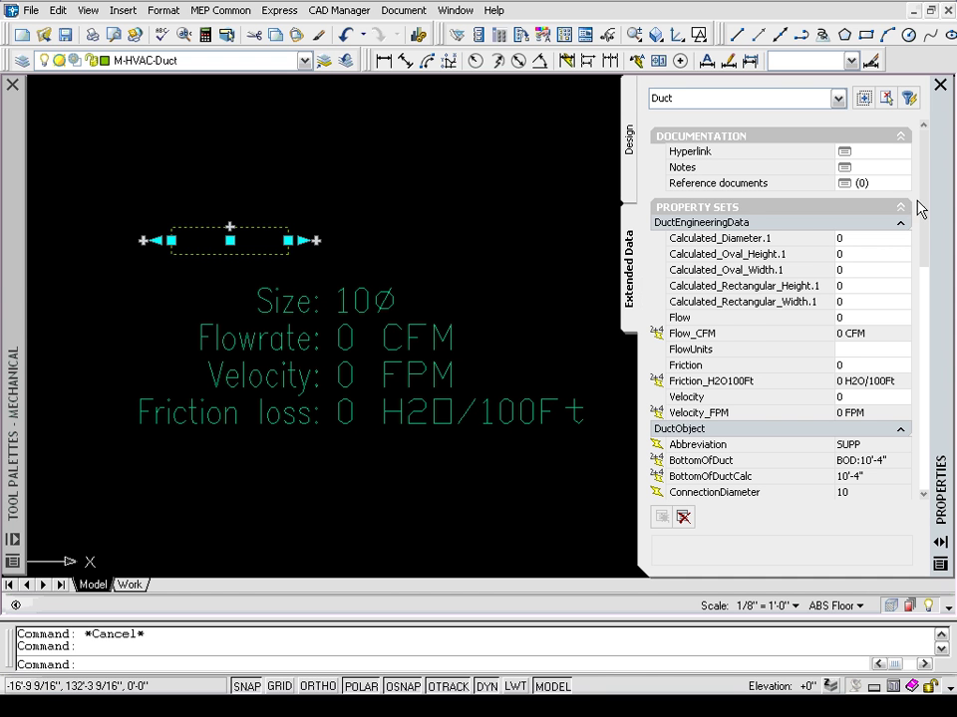
{"action": "left_click_drag", "start_coordinate": [925, 203], "coordinate": [927, 335]}
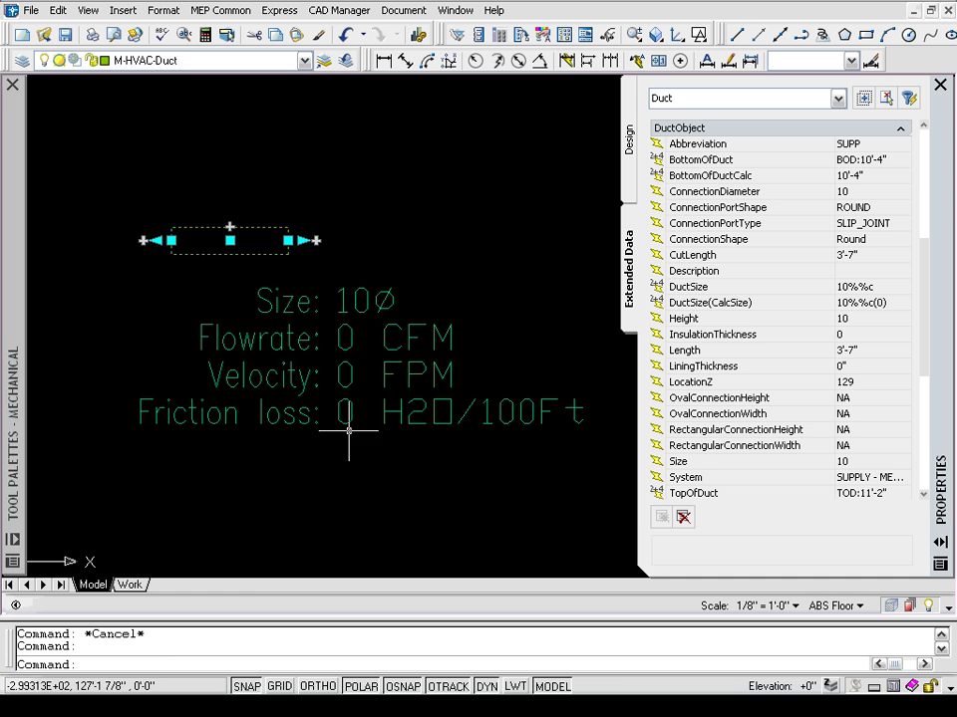
{"action": "key", "text": "Escape"}
Explode the duct data tag below the duct three times, down to its separate text labels and attribute definitions
{"action": "left_click", "coordinate": [433, 462]}
{"action": "left_click", "coordinate": [244, 268]}
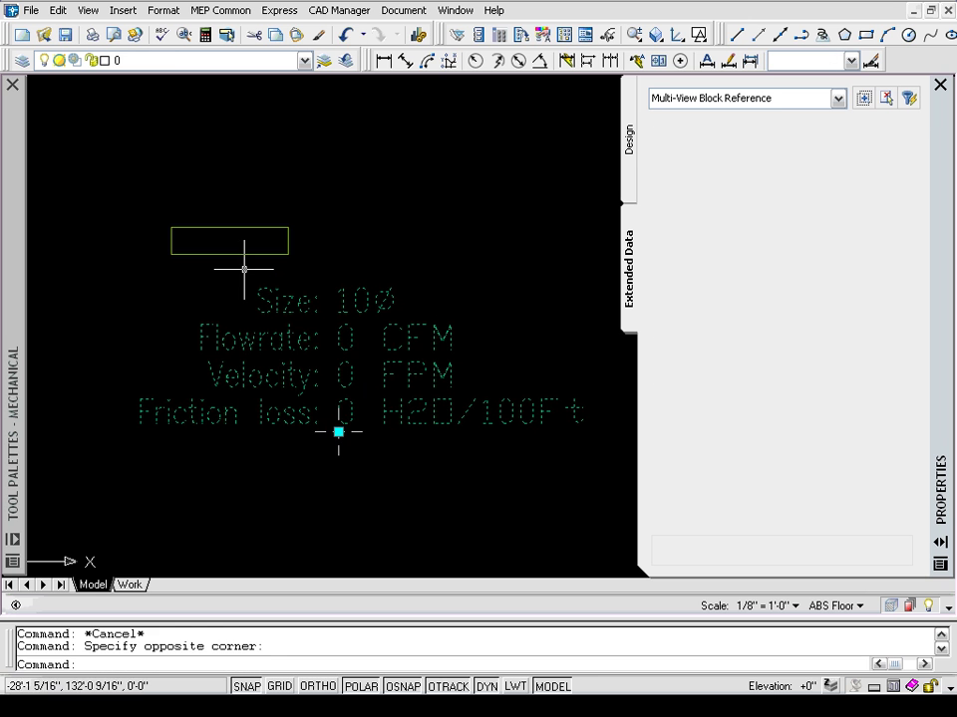
{"action": "type", "text": "x"}
{"action": "key", "text": "Return"}
{"action": "left_click", "coordinate": [399, 463]}
{"action": "left_click", "coordinate": [270, 271]}
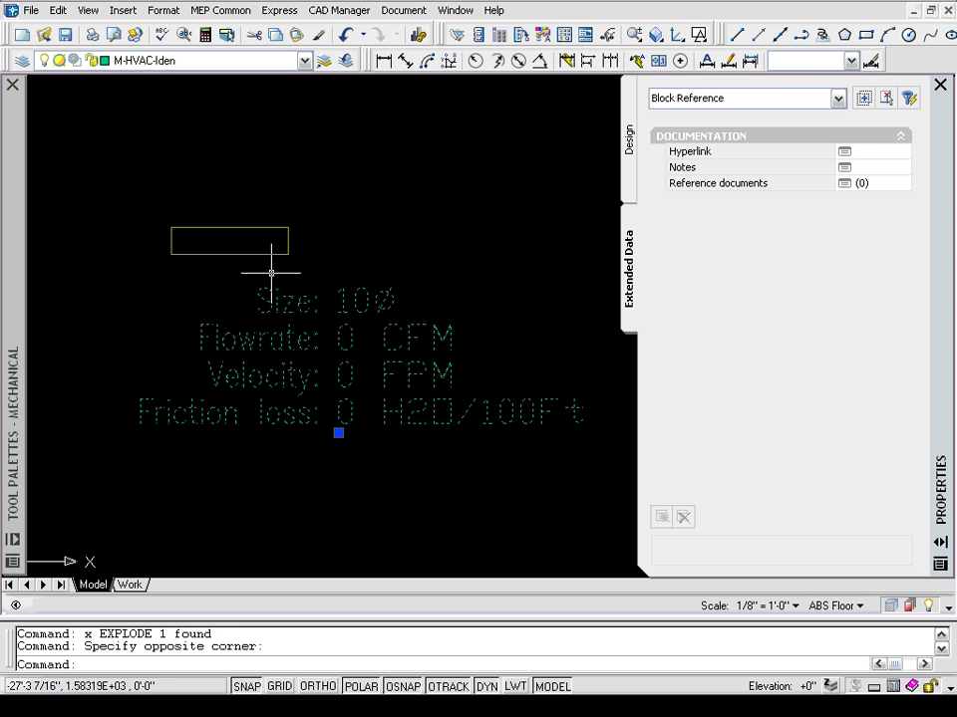
{"action": "type", "text": "x"}
{"action": "key", "text": "Return"}
{"action": "left_click", "coordinate": [390, 470]}
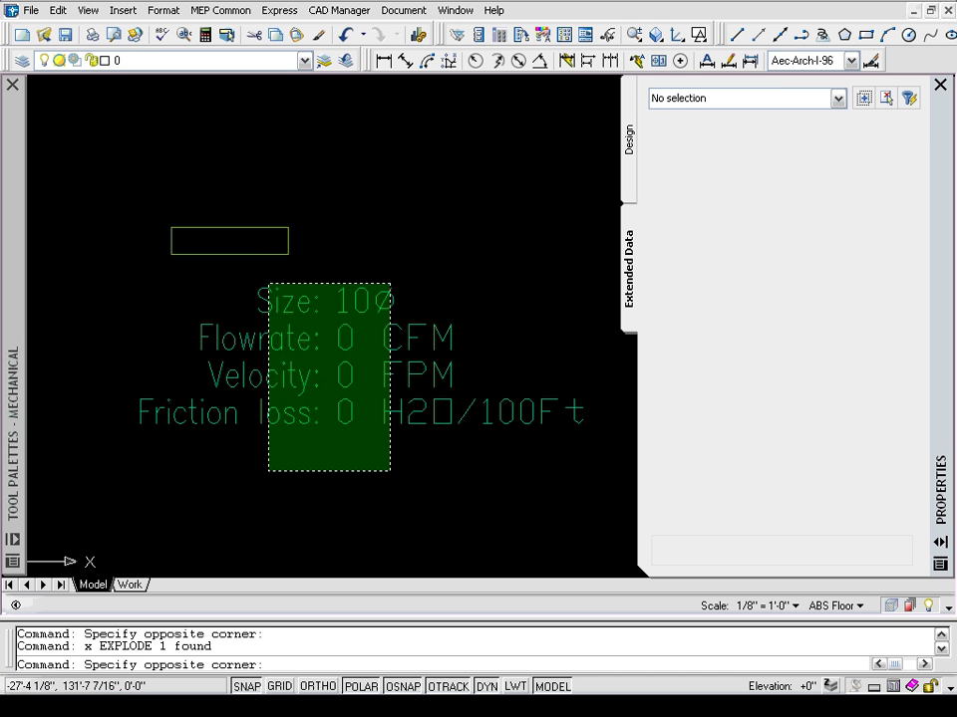
{"action": "left_click", "coordinate": [266, 267]}
{"action": "type", "text": "x"}
{"action": "key", "text": "Return"}
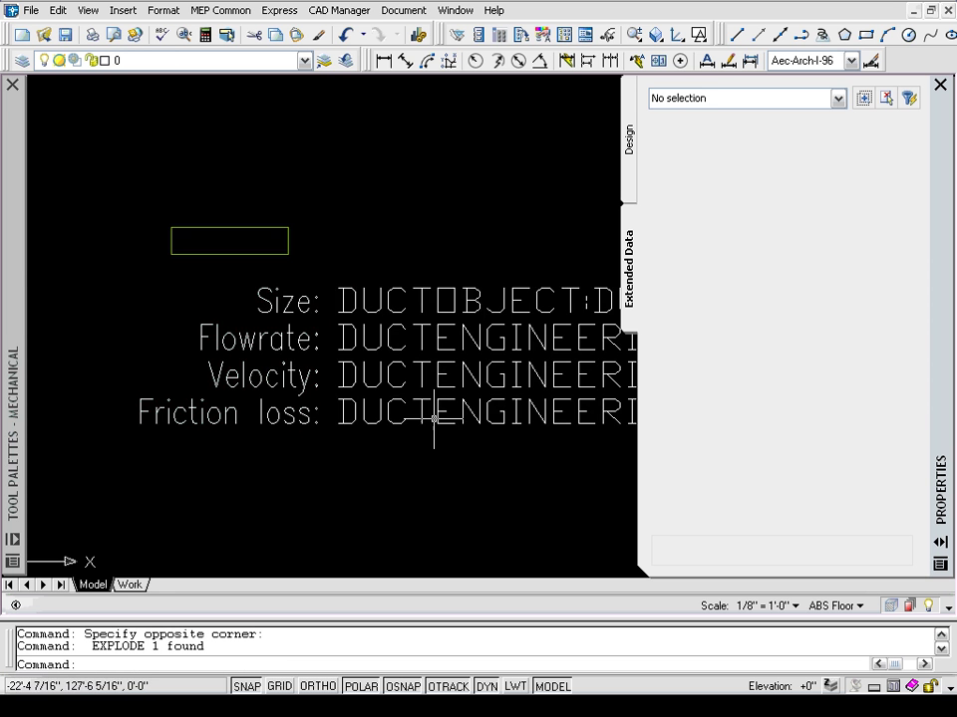
Check the object type of the DUCTOBJECT:DUCTSIZE entry beside the Size label
{"action": "middle_click_drag", "start_coordinate": [470, 412], "coordinate": [394, 444]}
{"action": "scroll", "coordinate": [394, 444], "scroll_direction": "down", "scroll_amount": 2}
{"action": "left_click", "coordinate": [335, 384]}
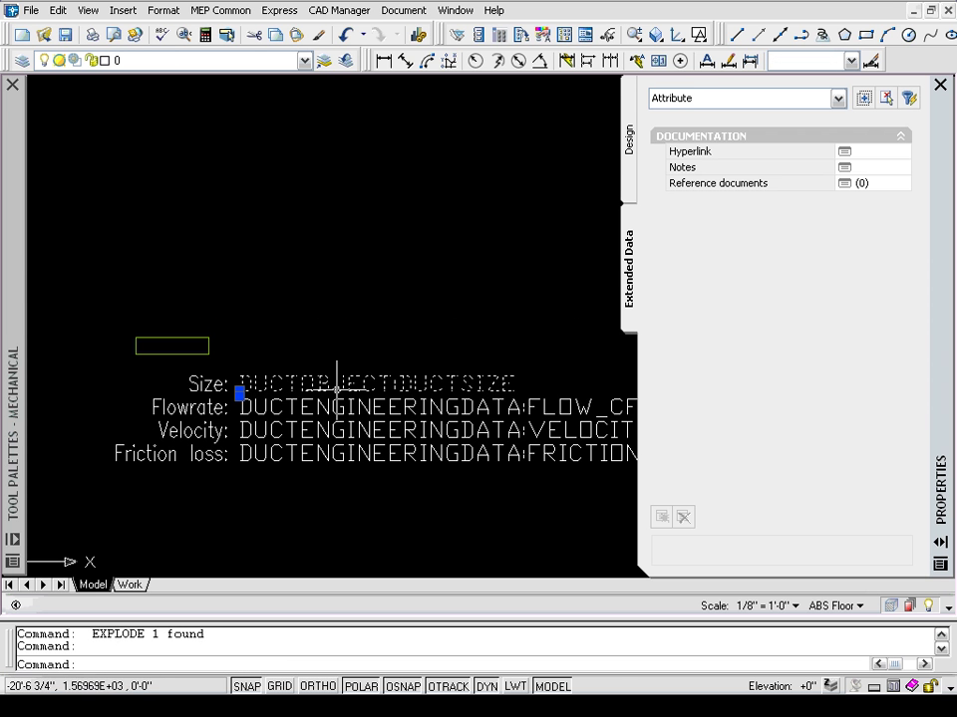
{"action": "middle_click_drag", "start_coordinate": [374, 322], "coordinate": [325, 314]}
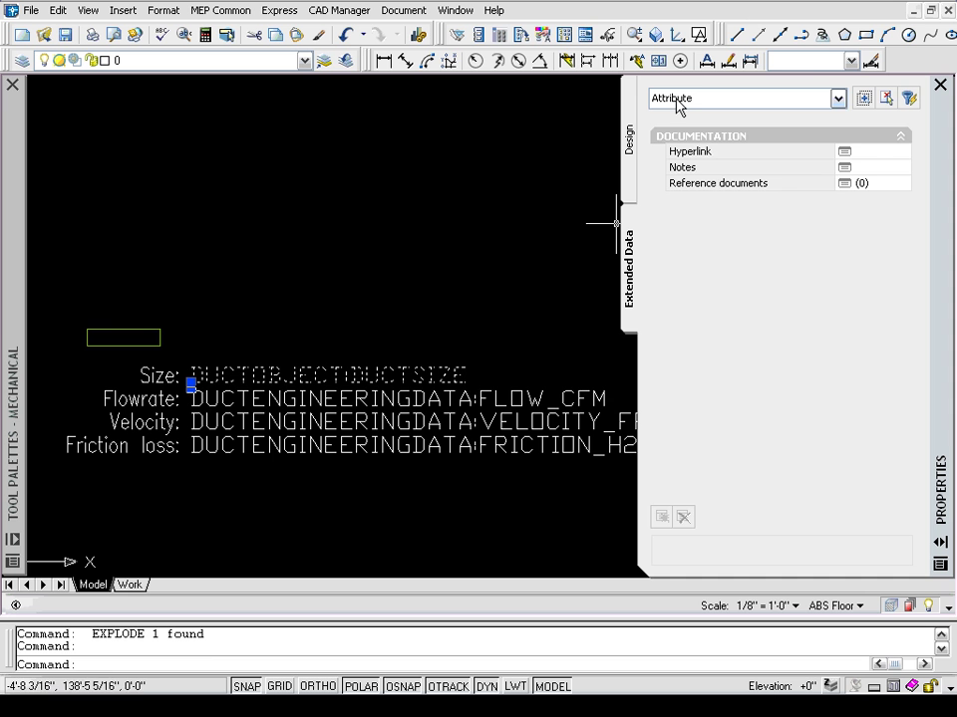
{"action": "key", "text": "Escape"}
{"action": "key", "text": "Escape"}
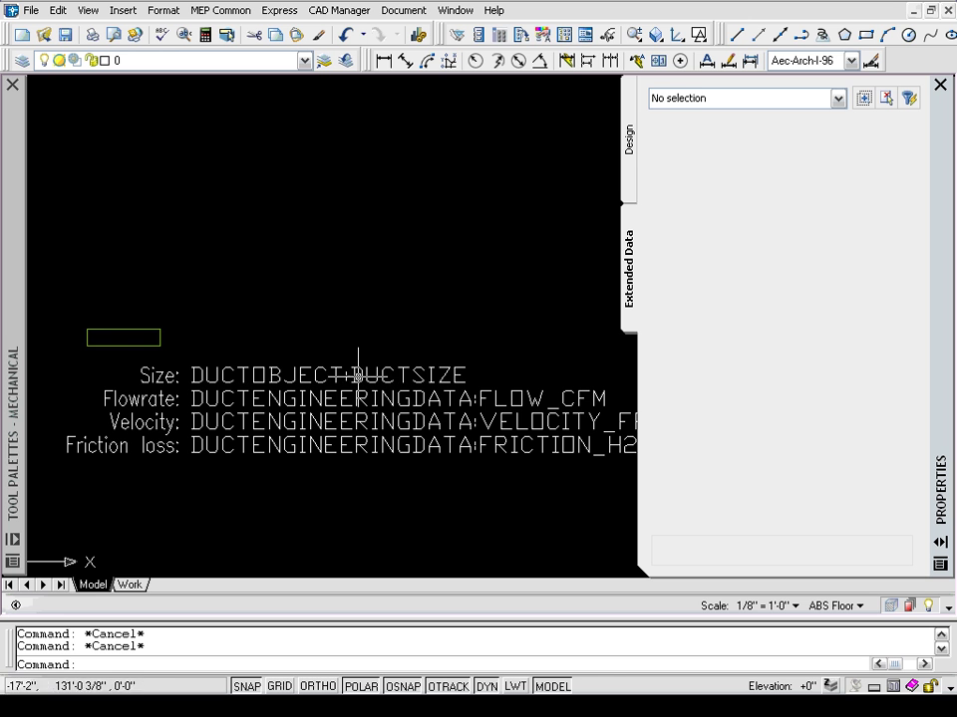
Compare the exploded tag's attribute names with the property sets listed in the duct's extended data
{"action": "left_click", "coordinate": [141, 336]}
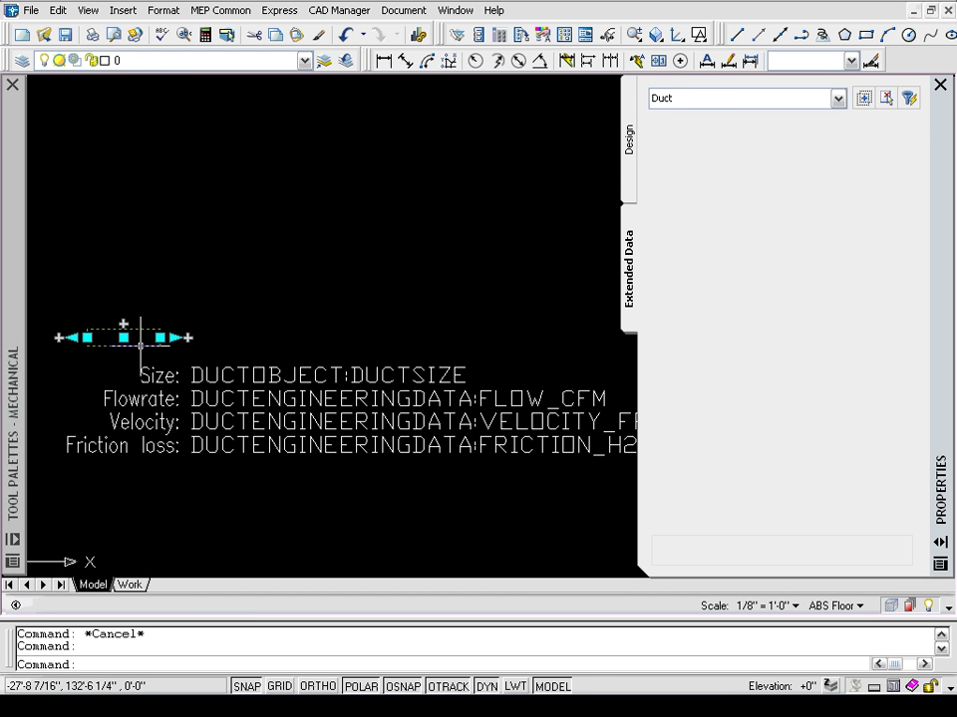
{"action": "scroll", "coordinate": [923, 165], "scroll_direction": "down", "scroll_amount": 5}
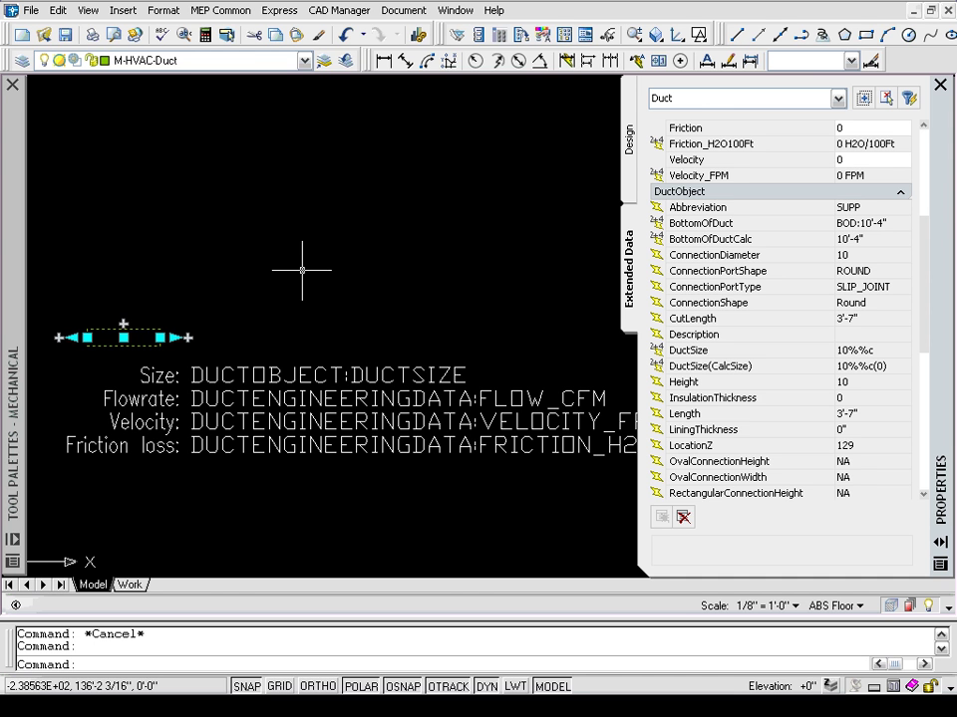
{"action": "key", "text": "Escape"}
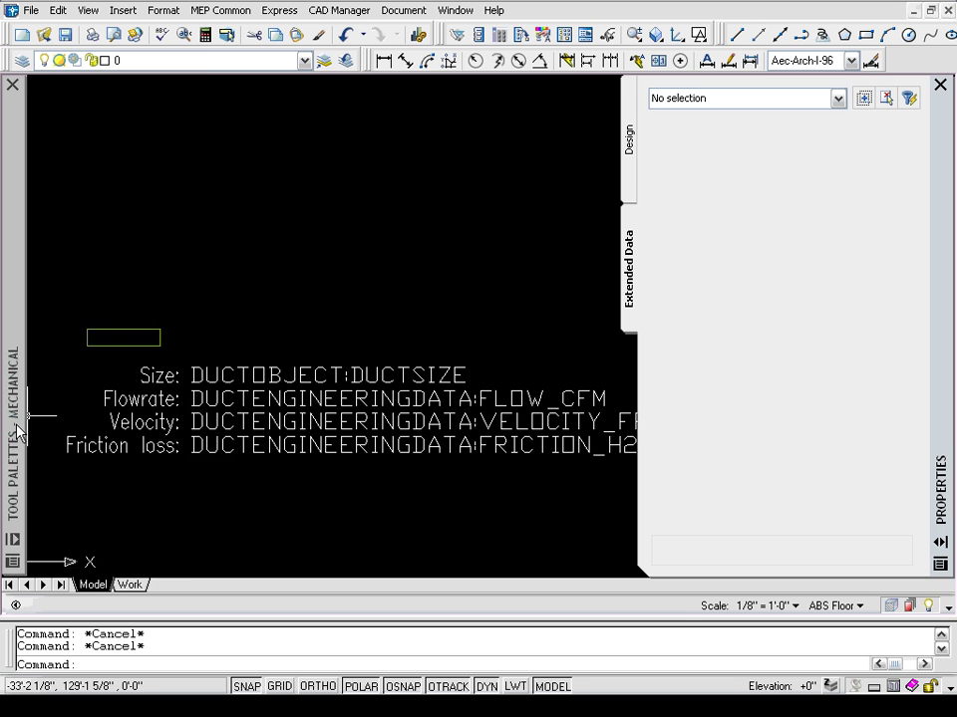
Review the Duct Data Tag tool's properties, including its property data, definition location and tag location
{"action": "mouse_move", "coordinate": [15, 433]}
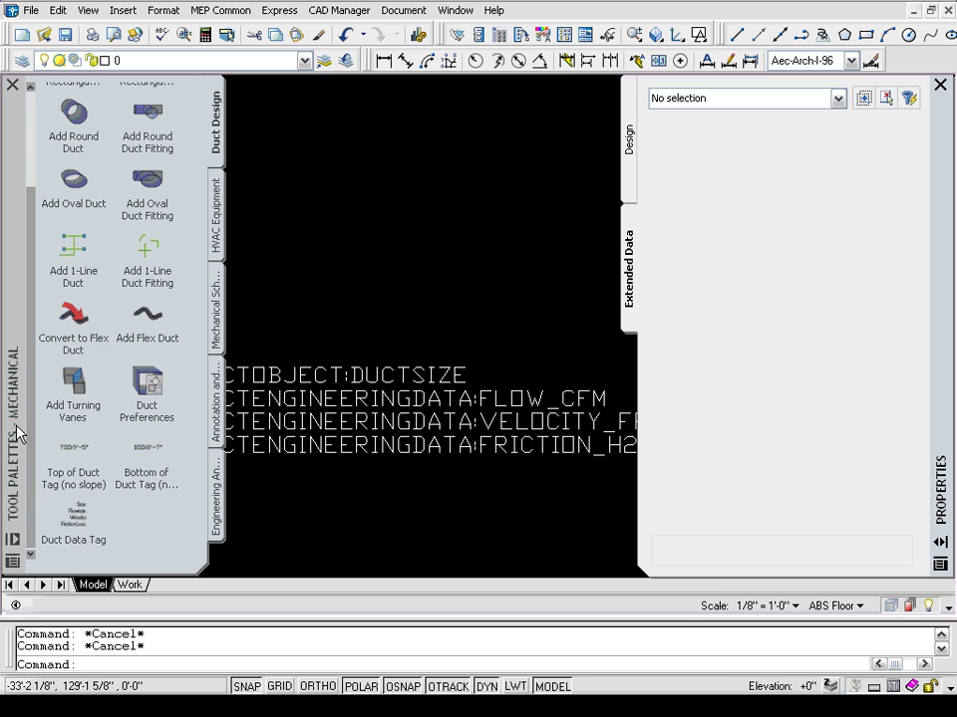
{"action": "right_click", "coordinate": [79, 519]}
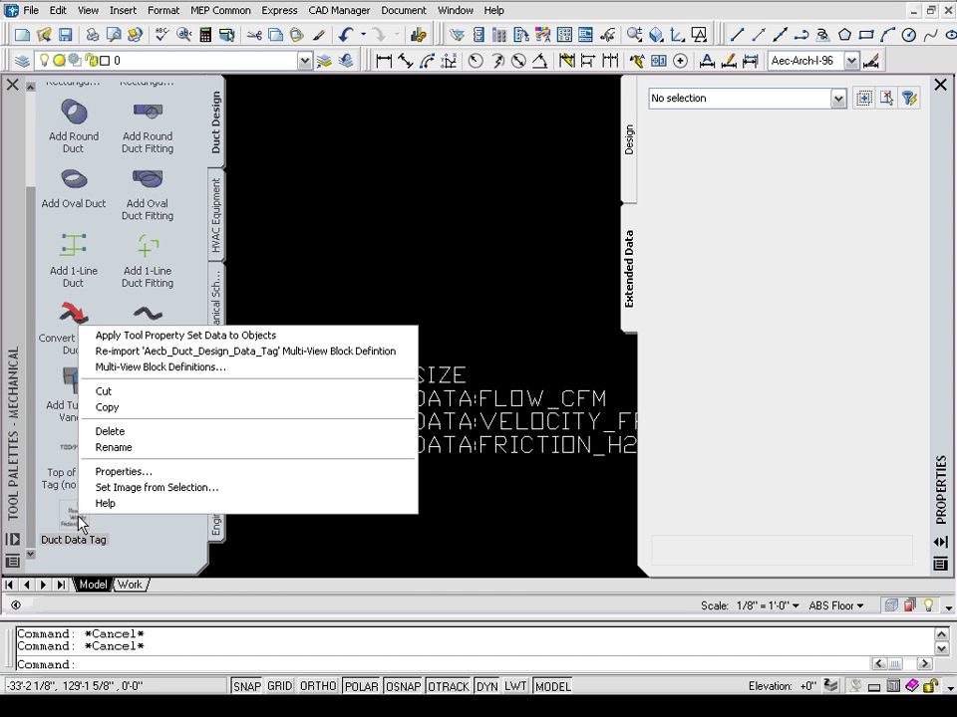
{"action": "left_click", "coordinate": [106, 475]}
{"action": "left_click_drag", "start_coordinate": [388, 137], "coordinate": [301, 116]}
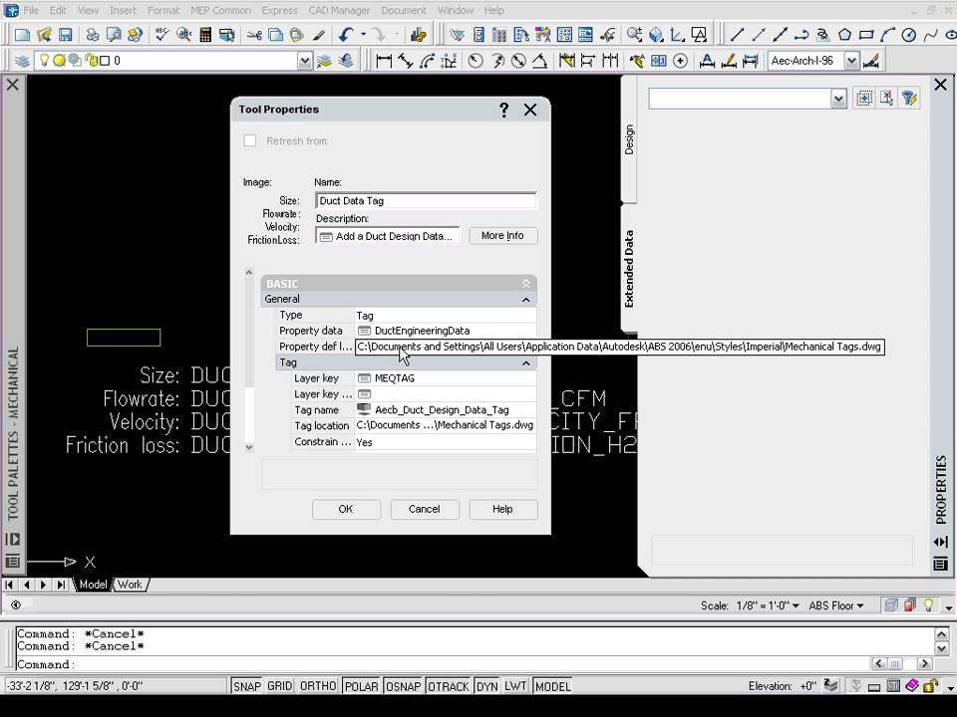
{"action": "left_click", "coordinate": [353, 509]}
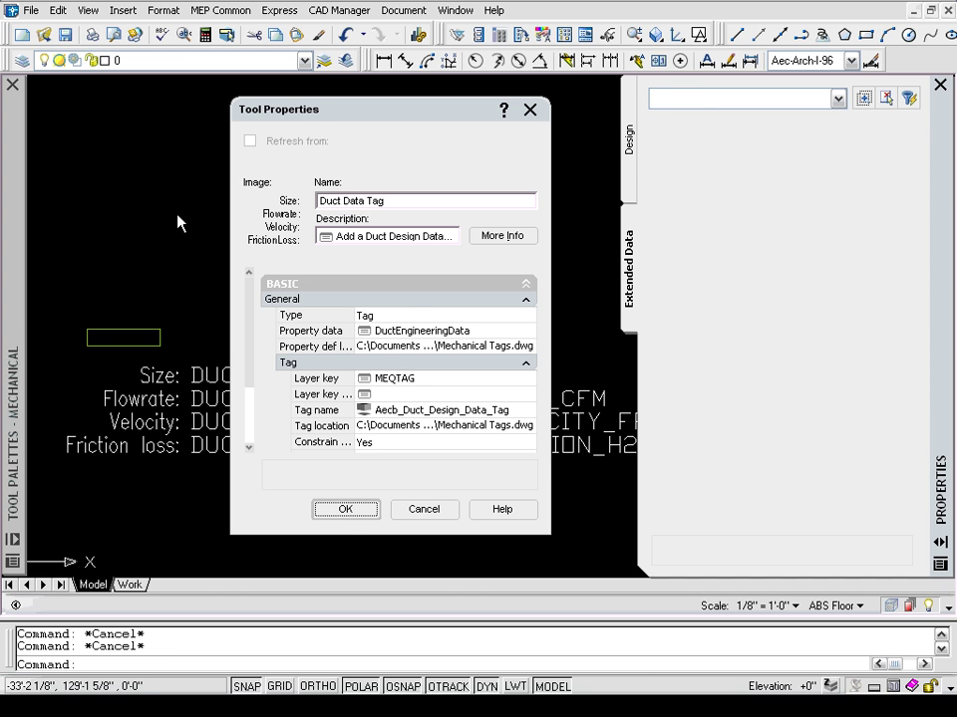
Open Mechanical Tags.dwg from the ABS 2006 Imperial styles folder
{"action": "left_click", "coordinate": [31, 10]}
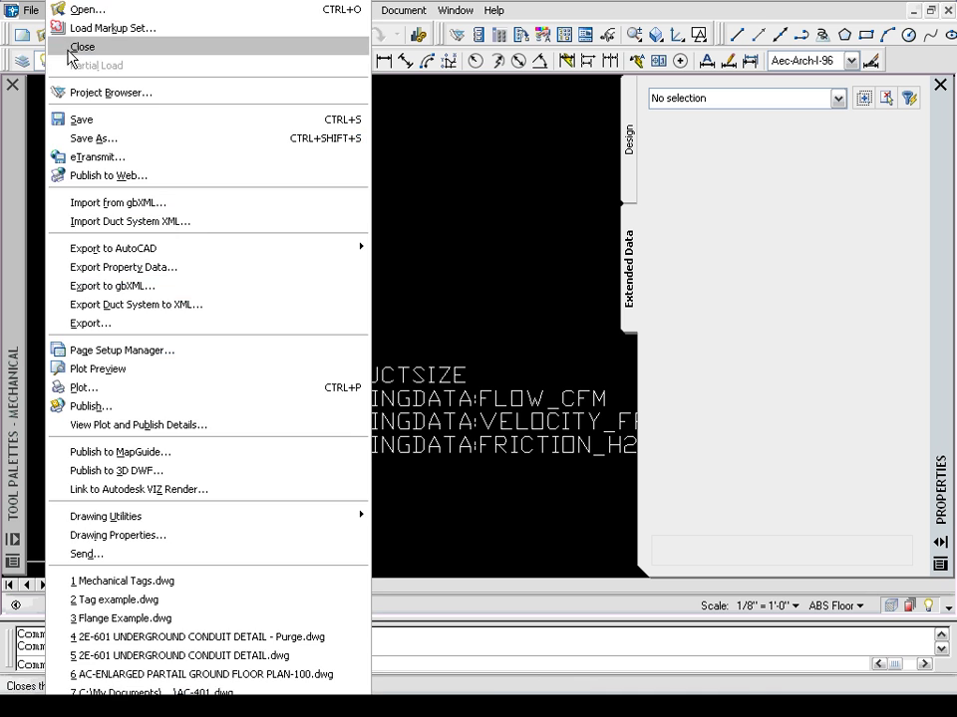
{"action": "left_click", "coordinate": [80, 9]}
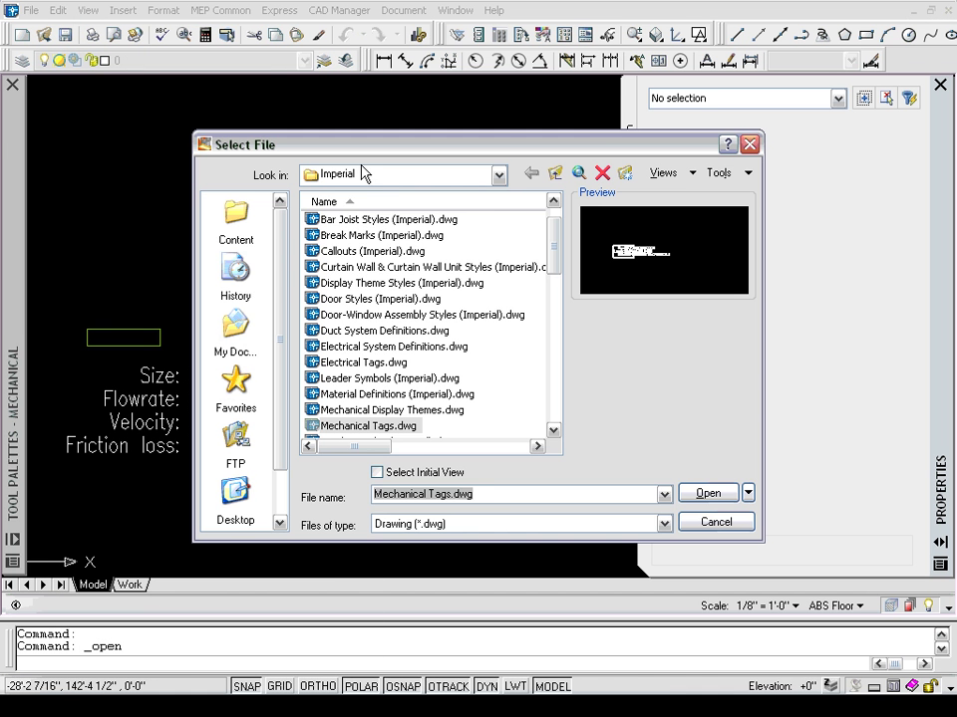
{"action": "left_click", "coordinate": [500, 175]}
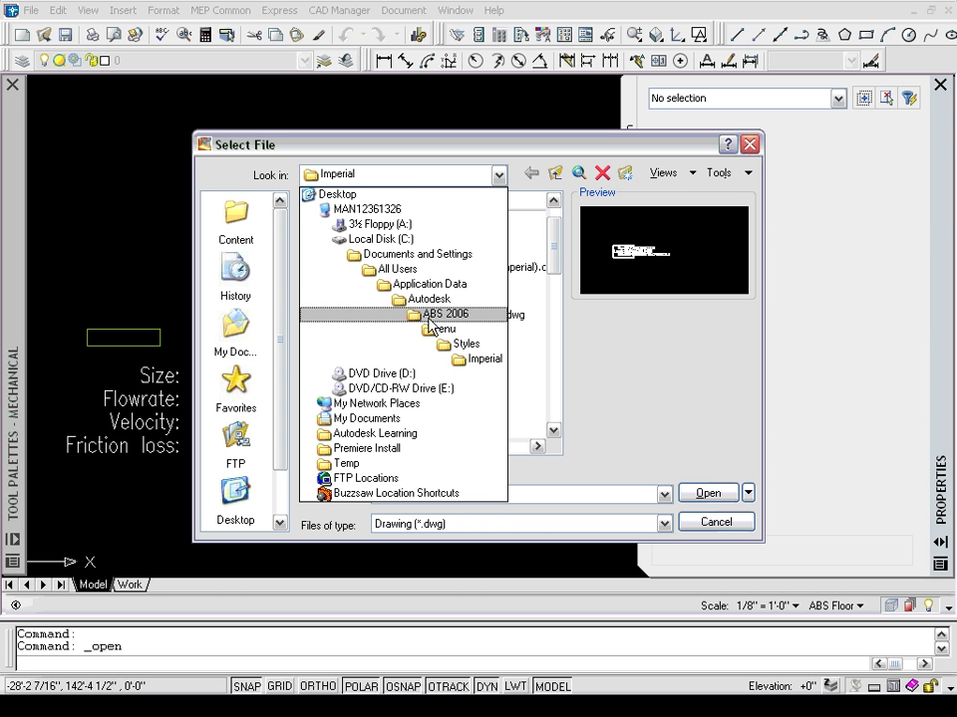
{"action": "left_click", "coordinate": [538, 367]}
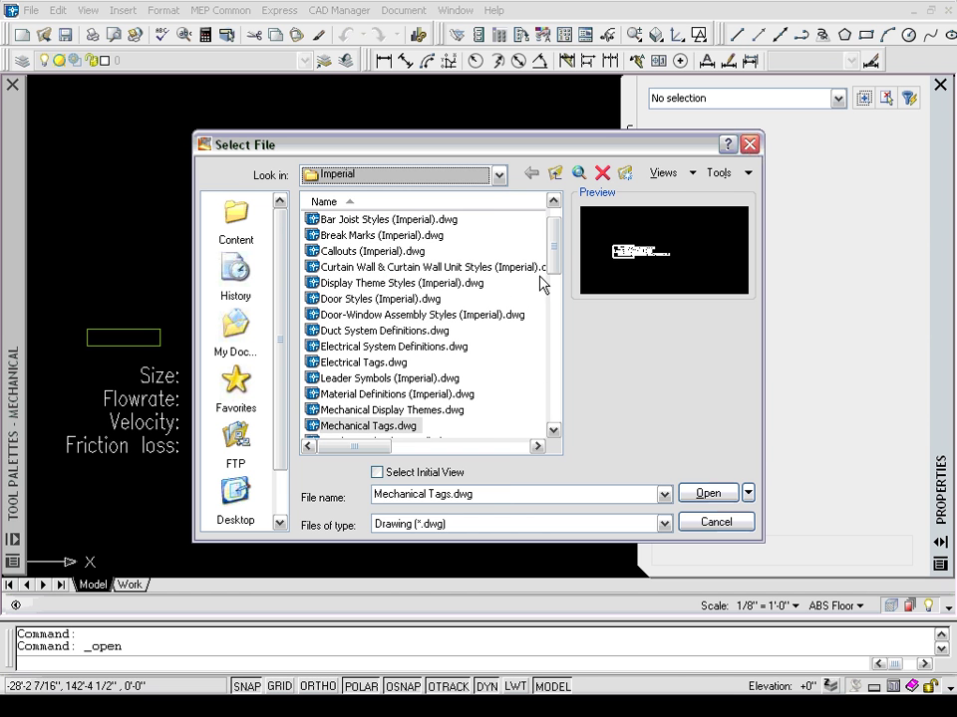
{"action": "left_click", "coordinate": [709, 495]}
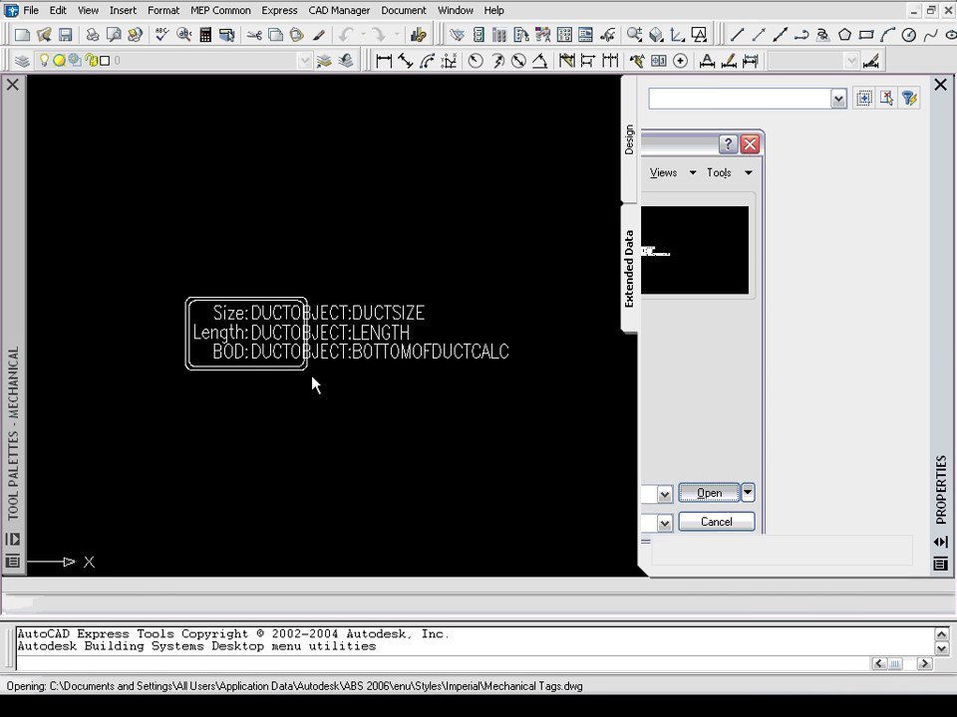
Check the object types of the custom tag's border line, BOD label and DUCTOBJECT:BOTTOMOFDUCTCALC entry
{"action": "middle_click_drag", "start_coordinate": [253, 386], "coordinate": [277, 371]}
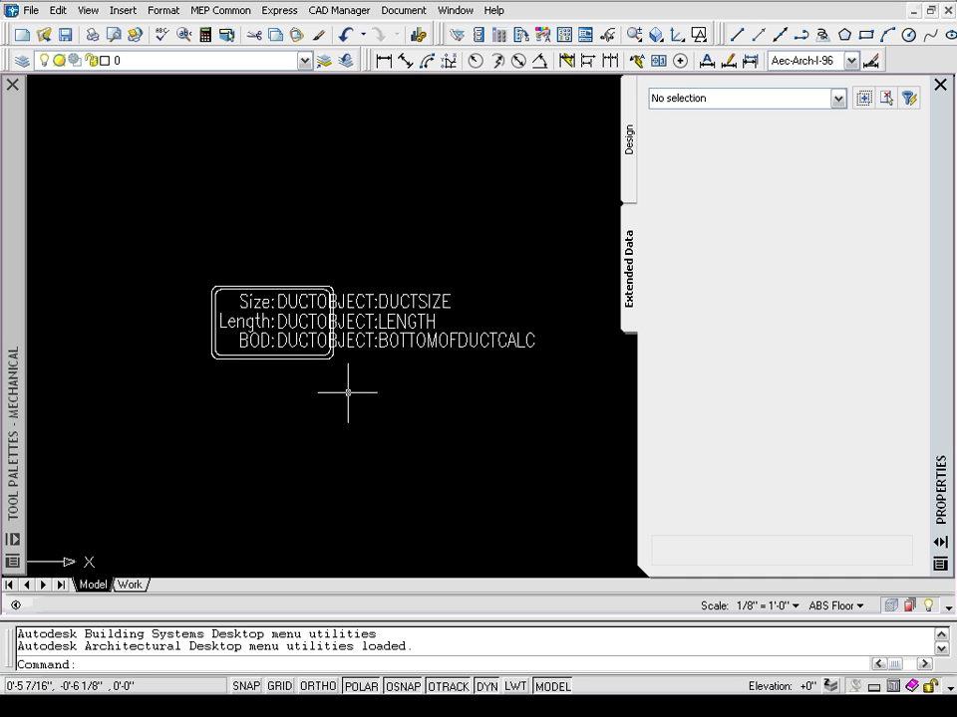
{"action": "scroll", "coordinate": [272, 362], "scroll_direction": "up", "scroll_amount": 2}
{"action": "left_click", "coordinate": [271, 356]}
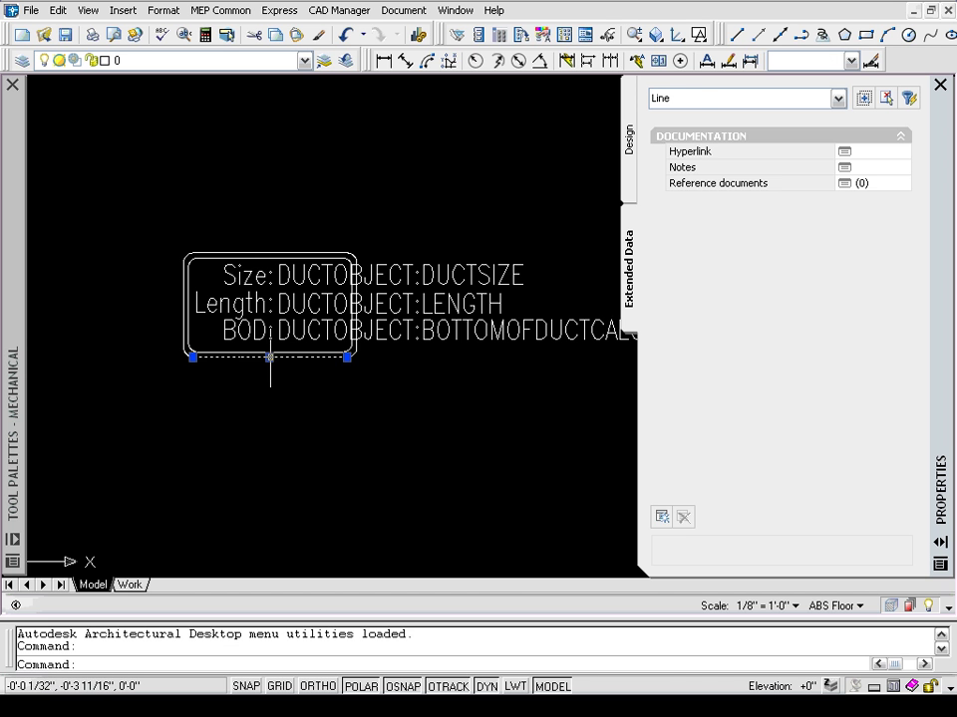
{"action": "key", "text": "Escape"}
{"action": "key", "text": "Escape"}
{"action": "left_click", "coordinate": [241, 339]}
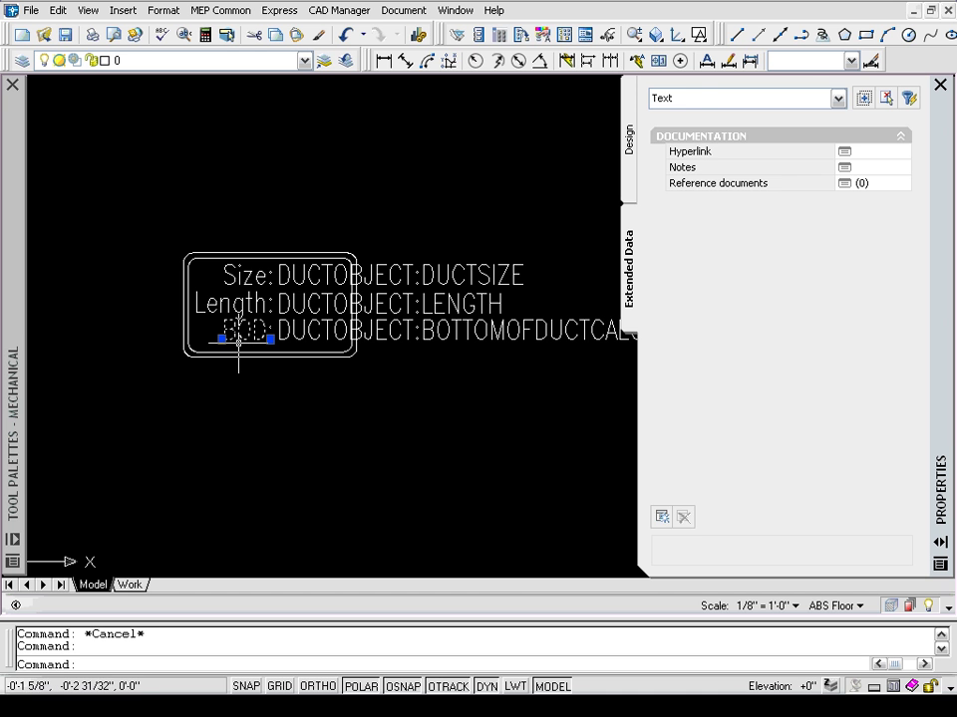
{"action": "key", "text": "Escape"}
{"action": "left_click", "coordinate": [299, 337]}
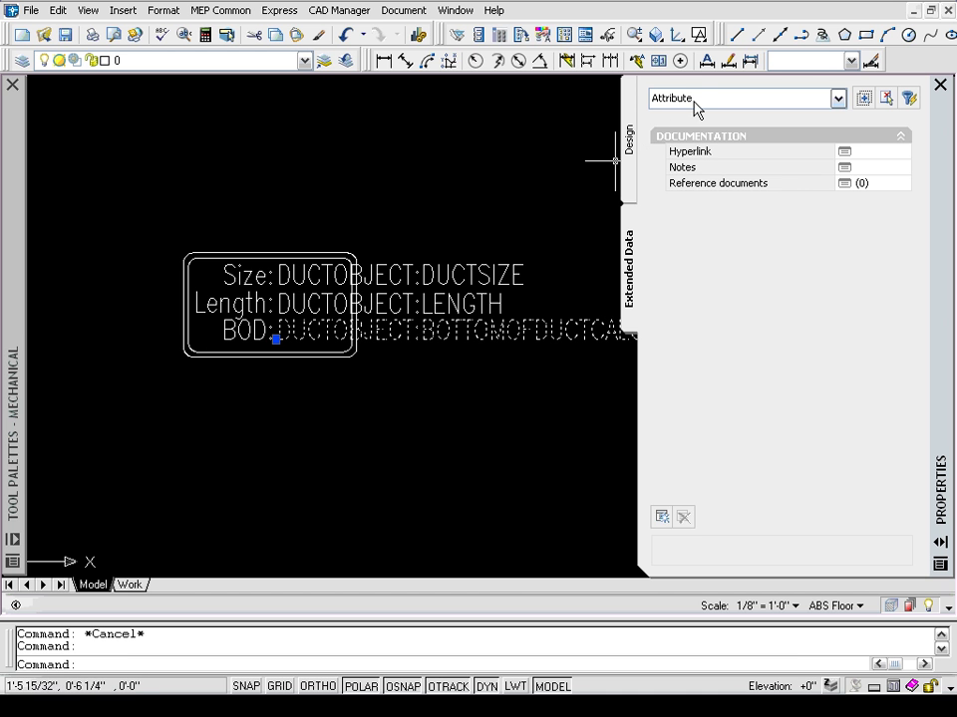
{"action": "key", "text": "Escape"}
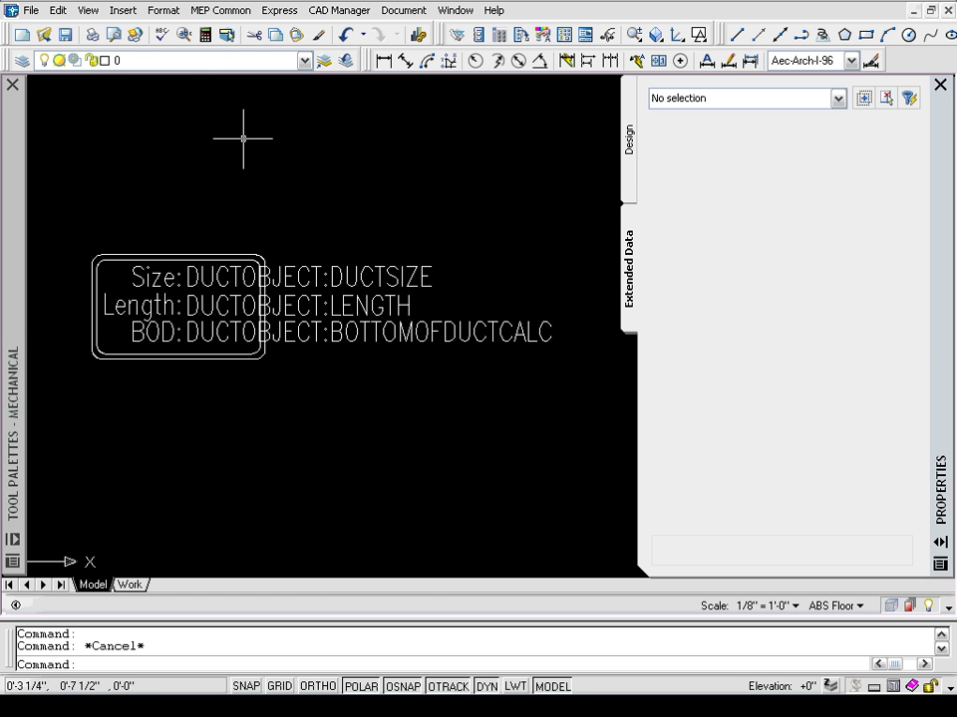
Copy the DuctObject property set definition from Tag example.dwg into the property set definitions of Mechanical Tags.dwg in the Style Manager
{"action": "left_click", "coordinate": [164, 10]}
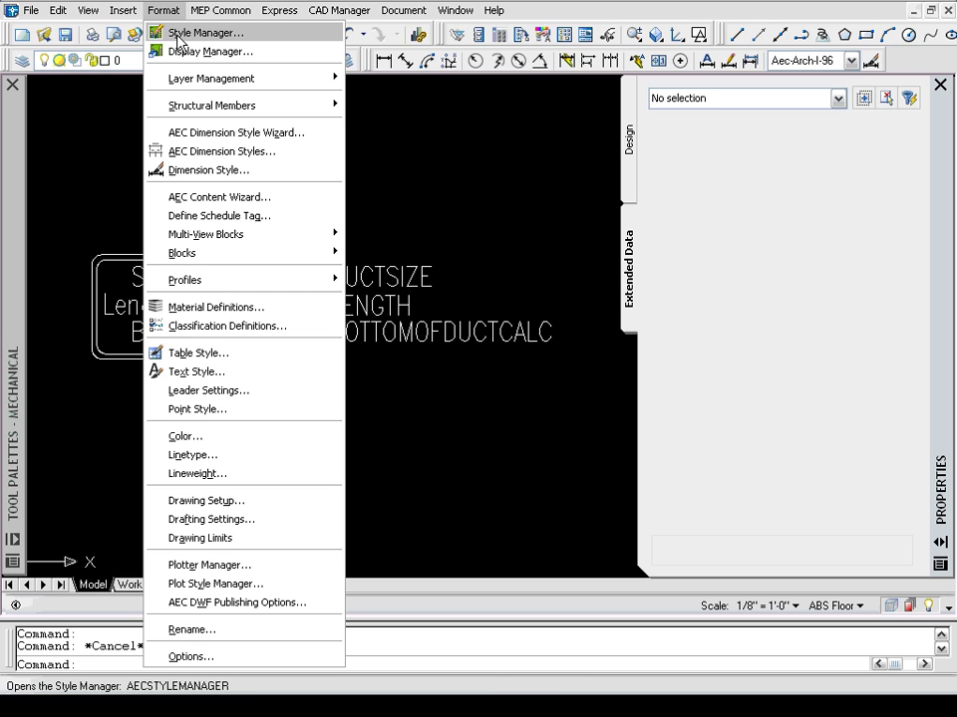
{"action": "left_click", "coordinate": [200, 33]}
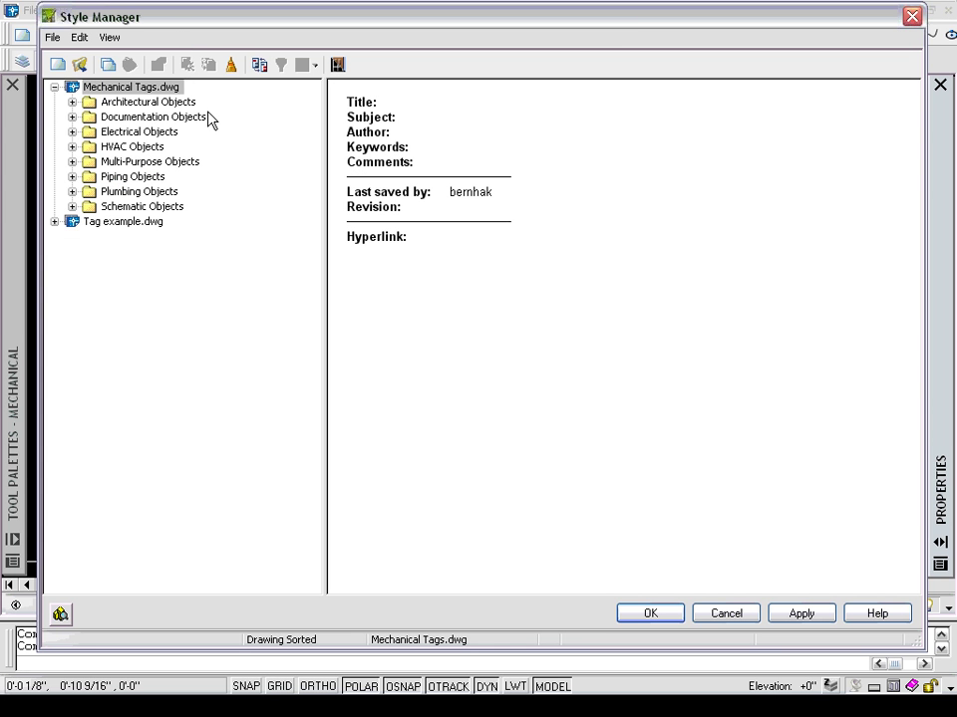
{"action": "left_click", "coordinate": [72, 116]}
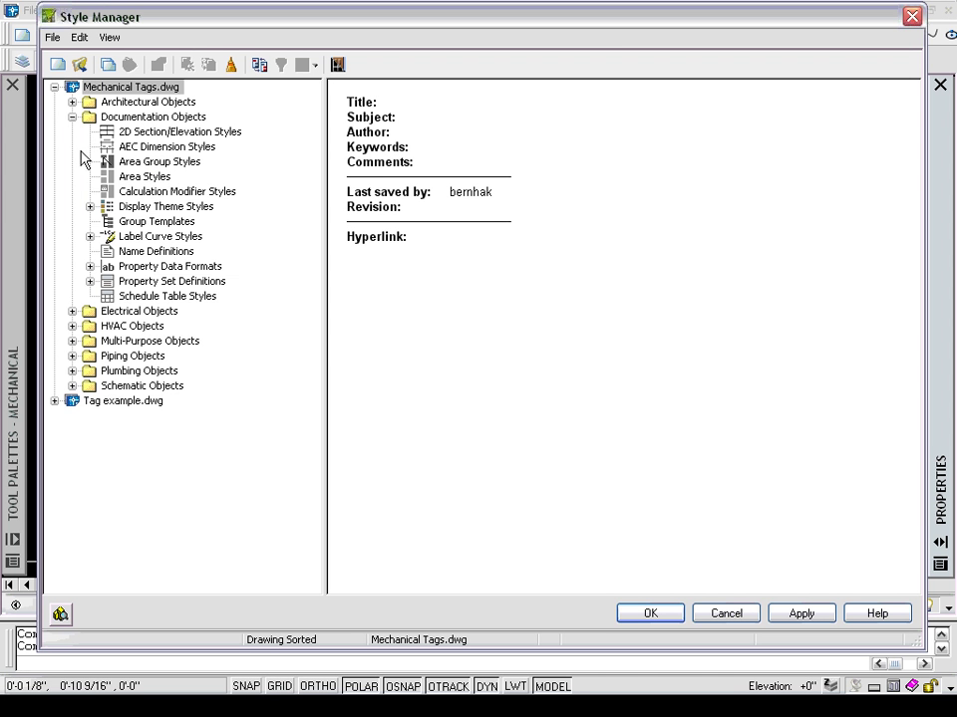
{"action": "left_click", "coordinate": [90, 281]}
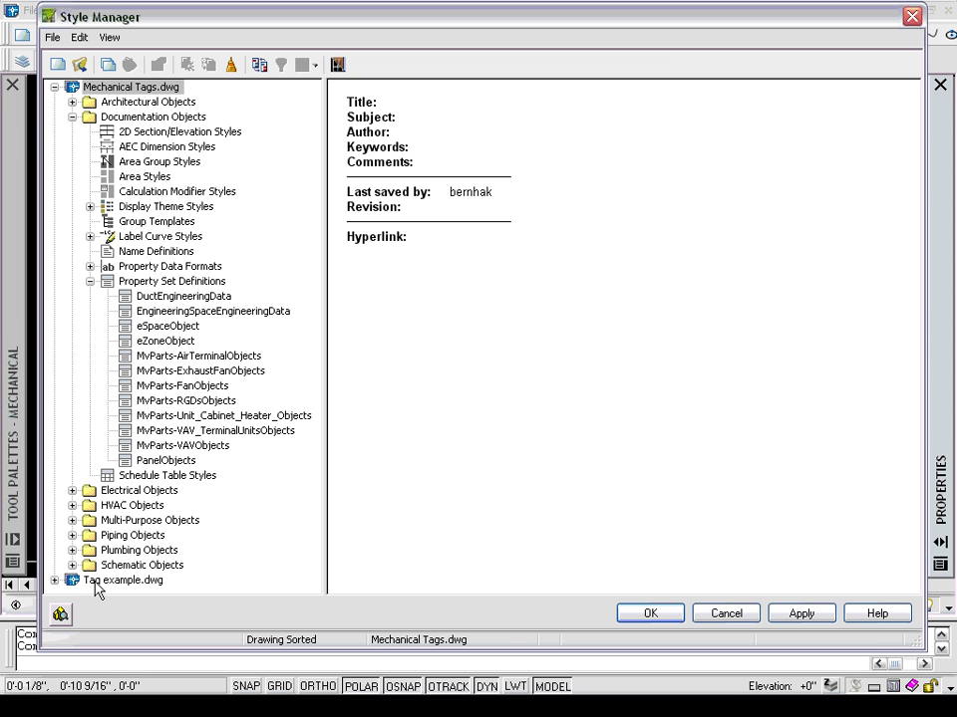
{"action": "left_click", "coordinate": [55, 580]}
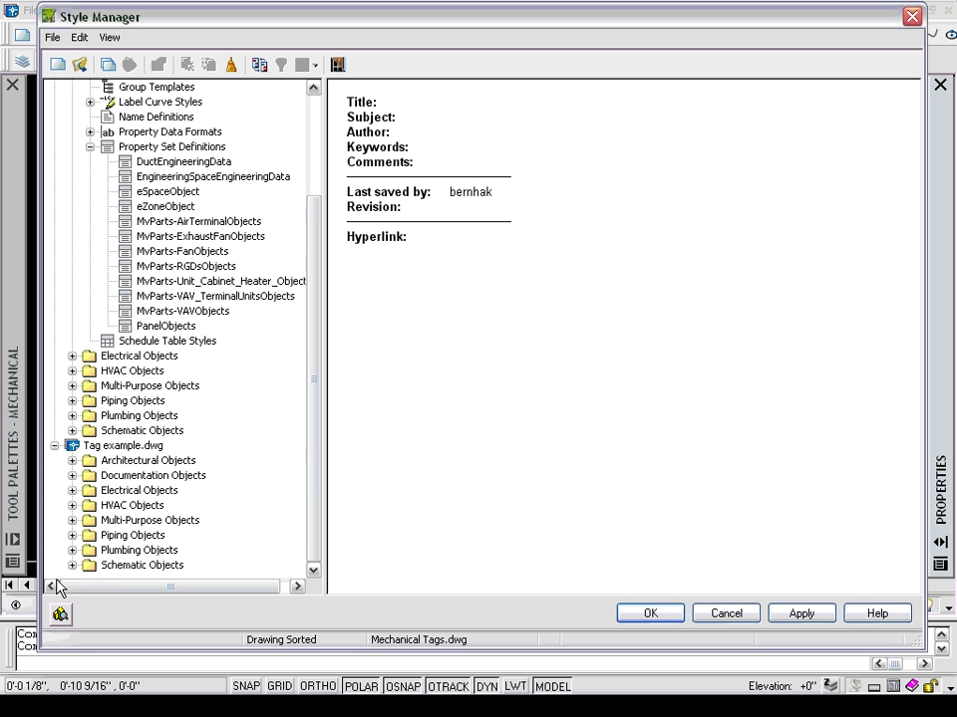
{"action": "left_click", "coordinate": [72, 475]}
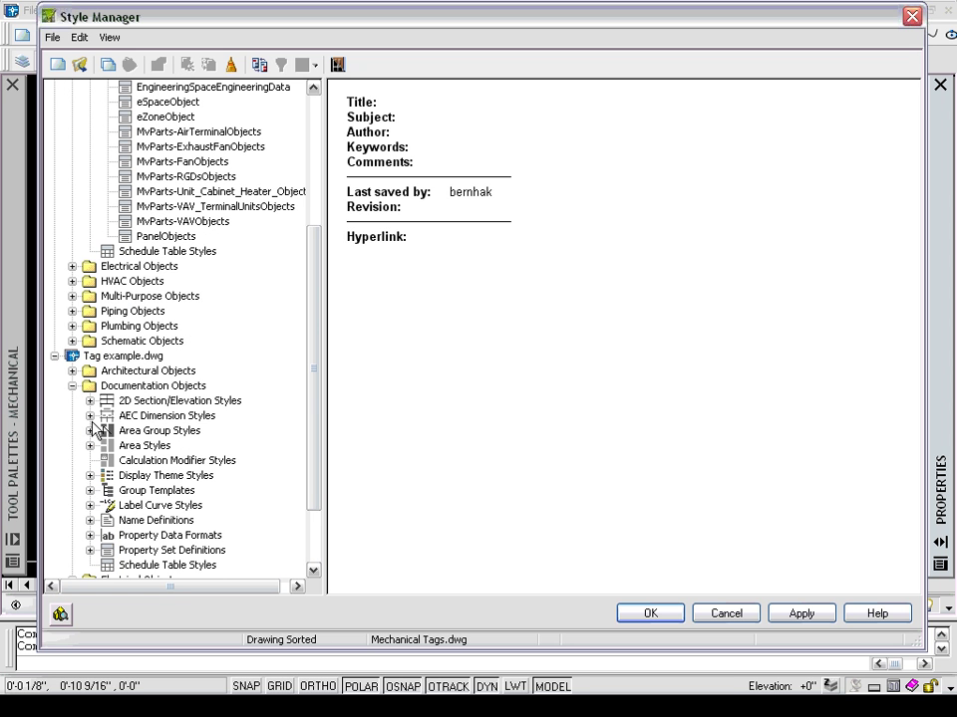
{"action": "left_click", "coordinate": [89, 550]}
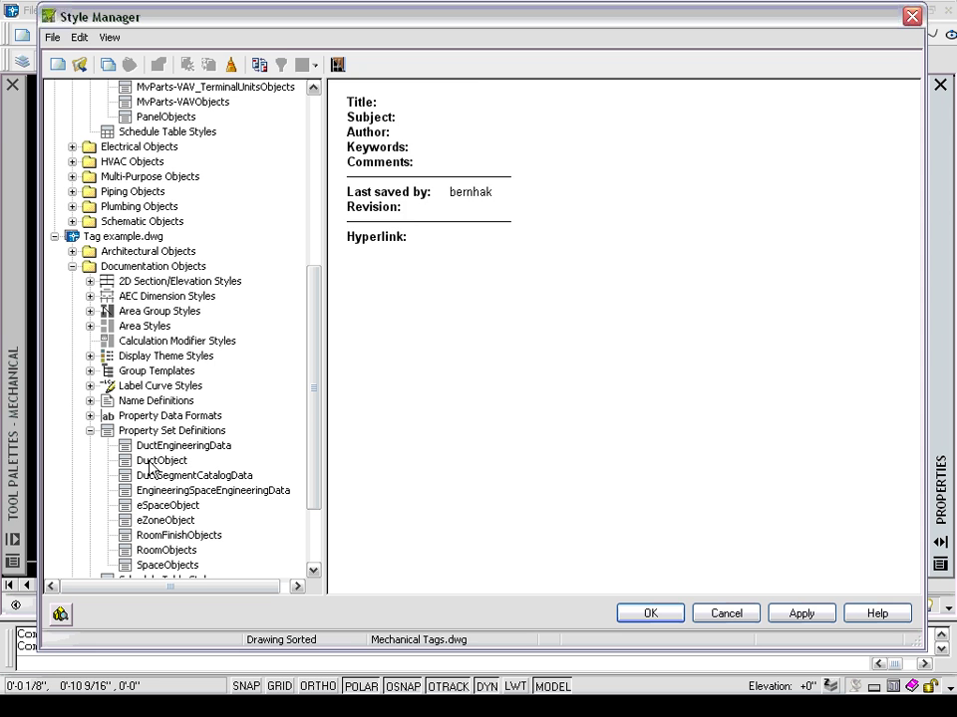
{"action": "left_click", "coordinate": [151, 463]}
{"action": "left_click_drag", "start_coordinate": [158, 468], "coordinate": [181, 123]}
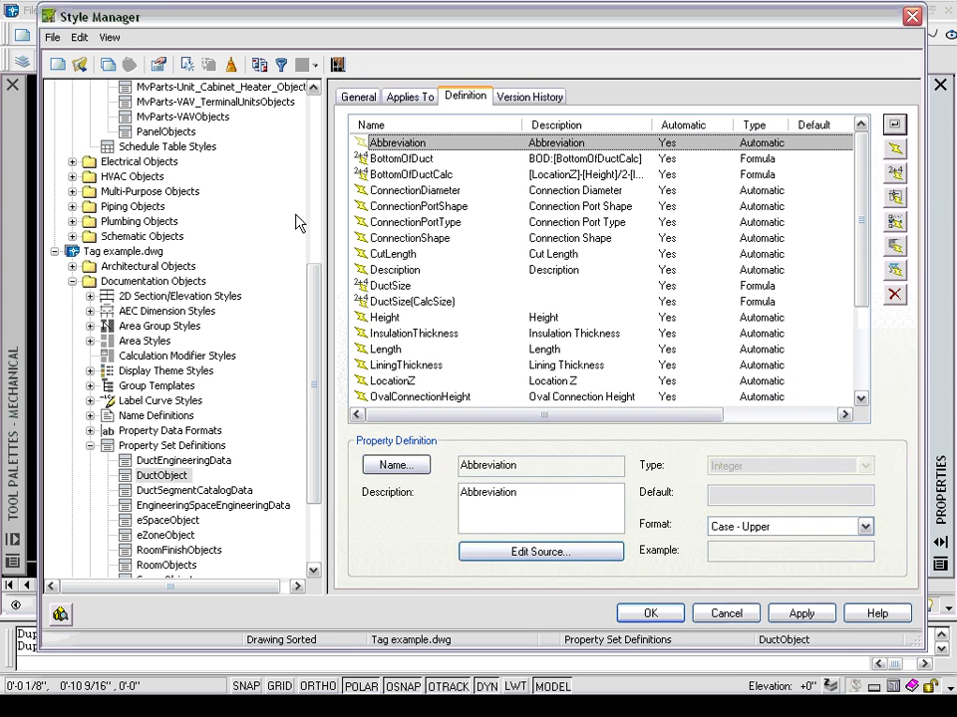
{"action": "left_click_drag", "start_coordinate": [312, 361], "coordinate": [334, 132]}
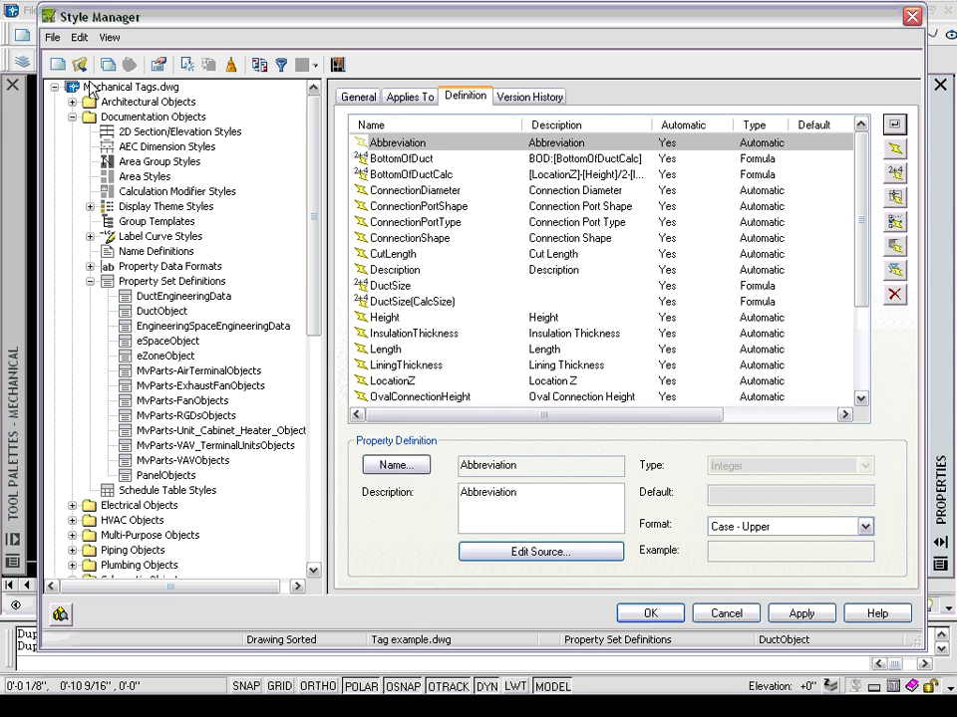
{"action": "left_click", "coordinate": [130, 87]}
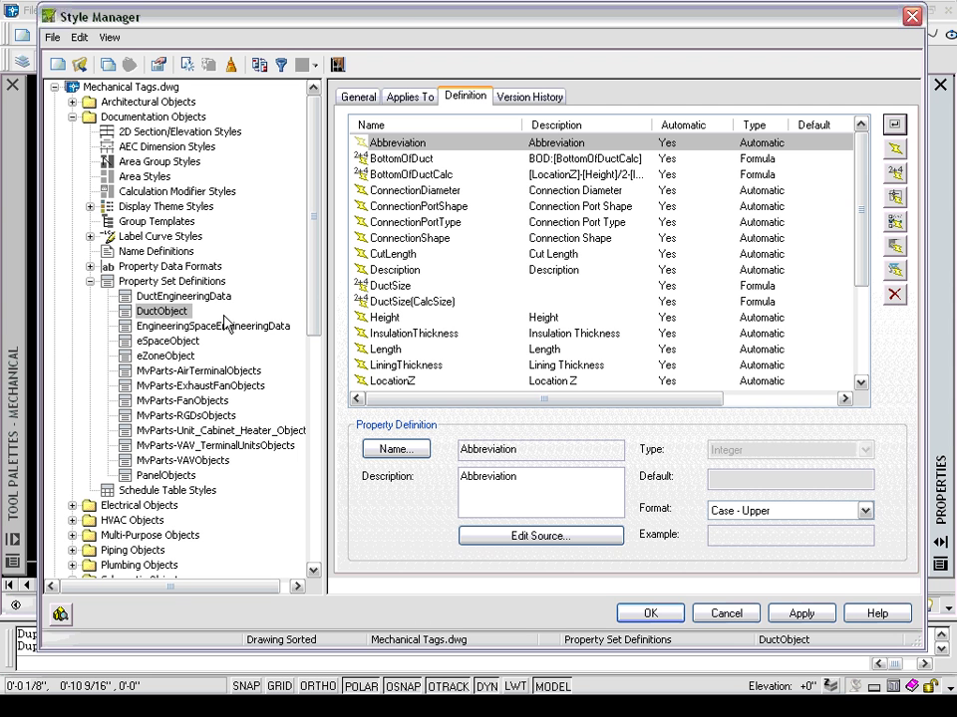
{"action": "left_click", "coordinate": [649, 613]}
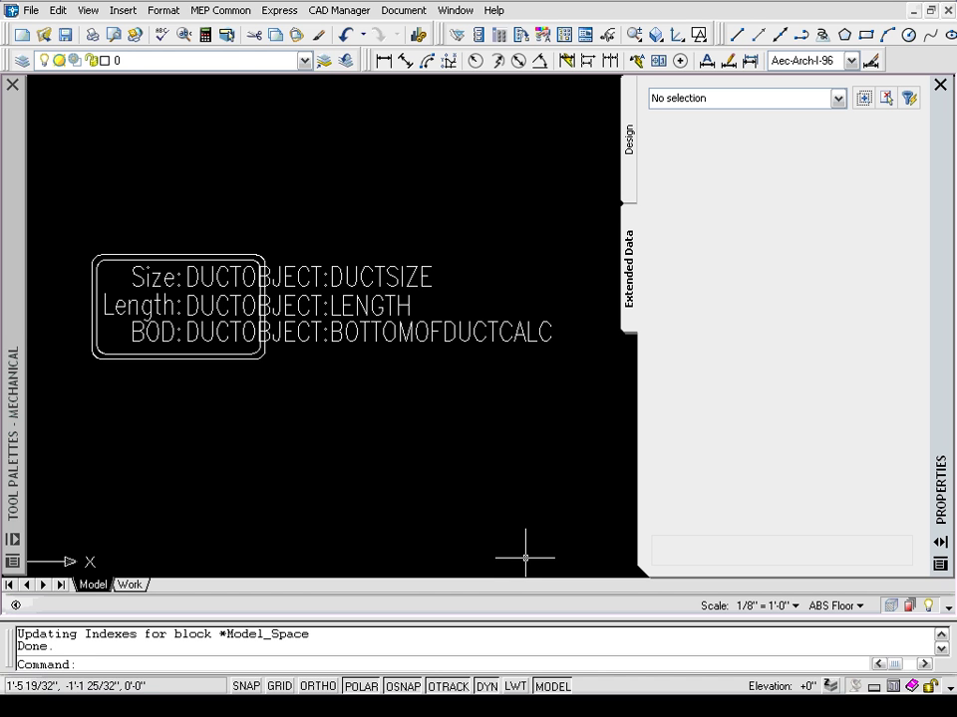
Define a schedule tag from the double border, labels and DUCTOBJECT attributes, and check each entry's type and property set
{"action": "left_click", "coordinate": [162, 10]}
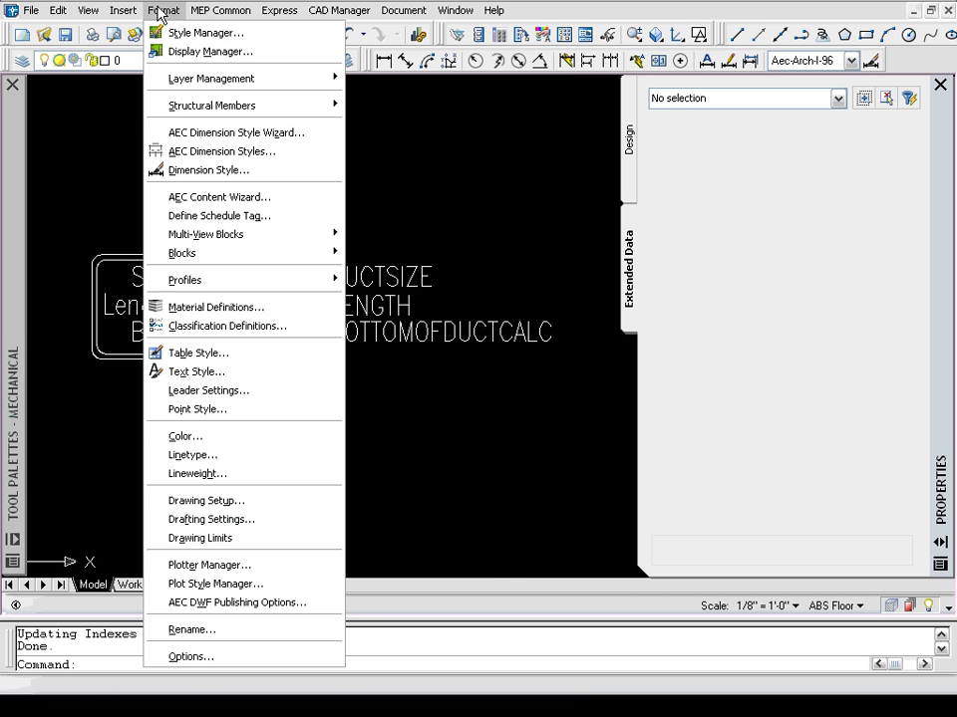
{"action": "left_click", "coordinate": [182, 221]}
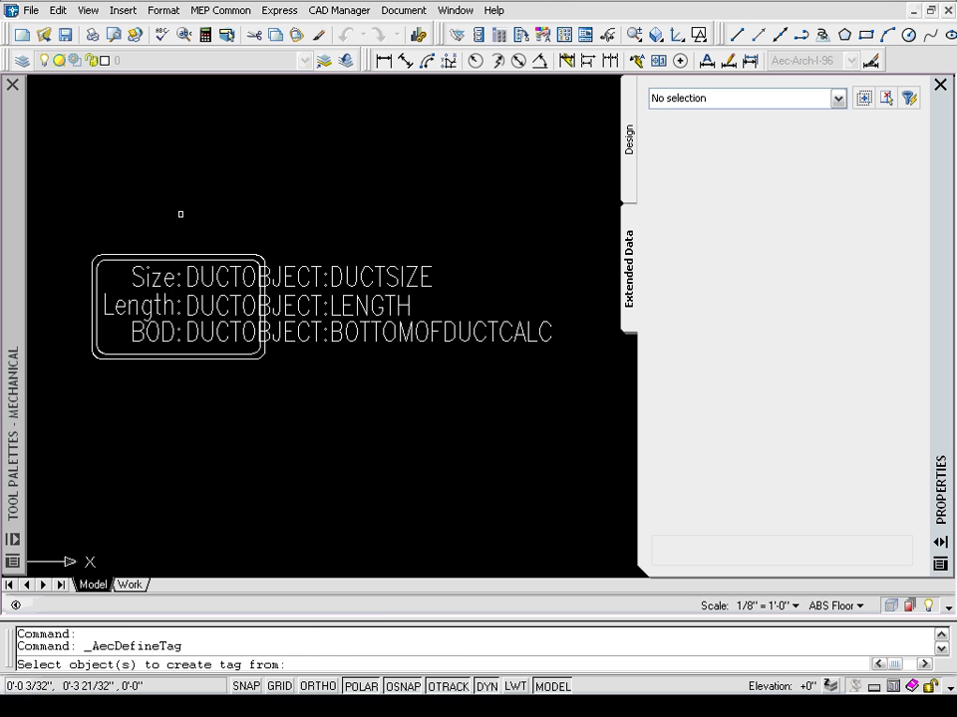
{"action": "left_click", "coordinate": [468, 446]}
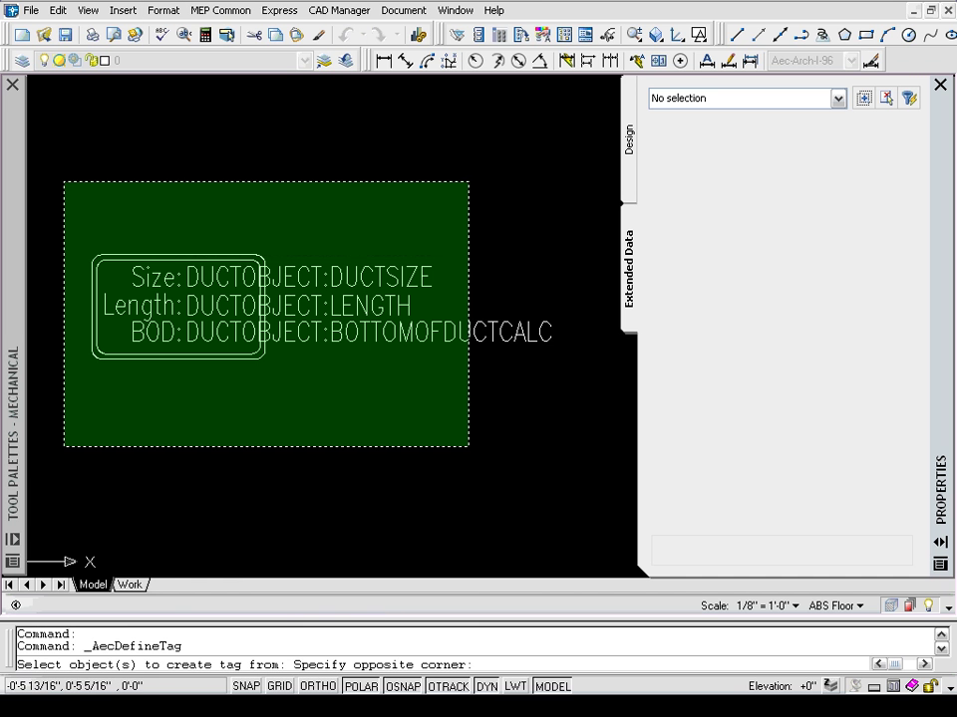
{"action": "left_click", "coordinate": [469, 447]}
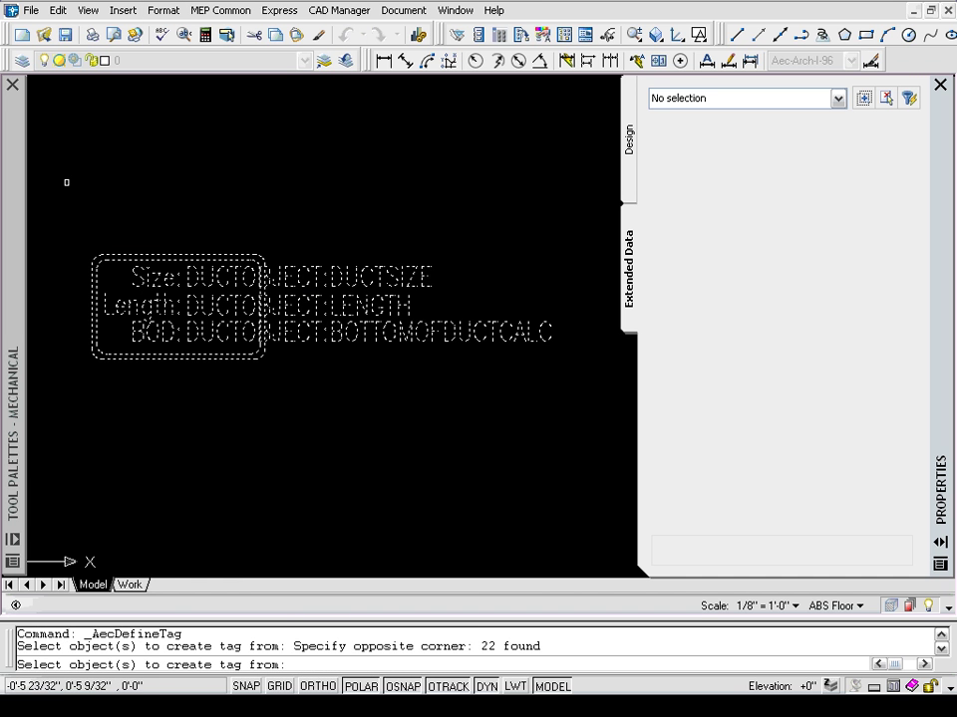
{"action": "key", "text": "Return"}
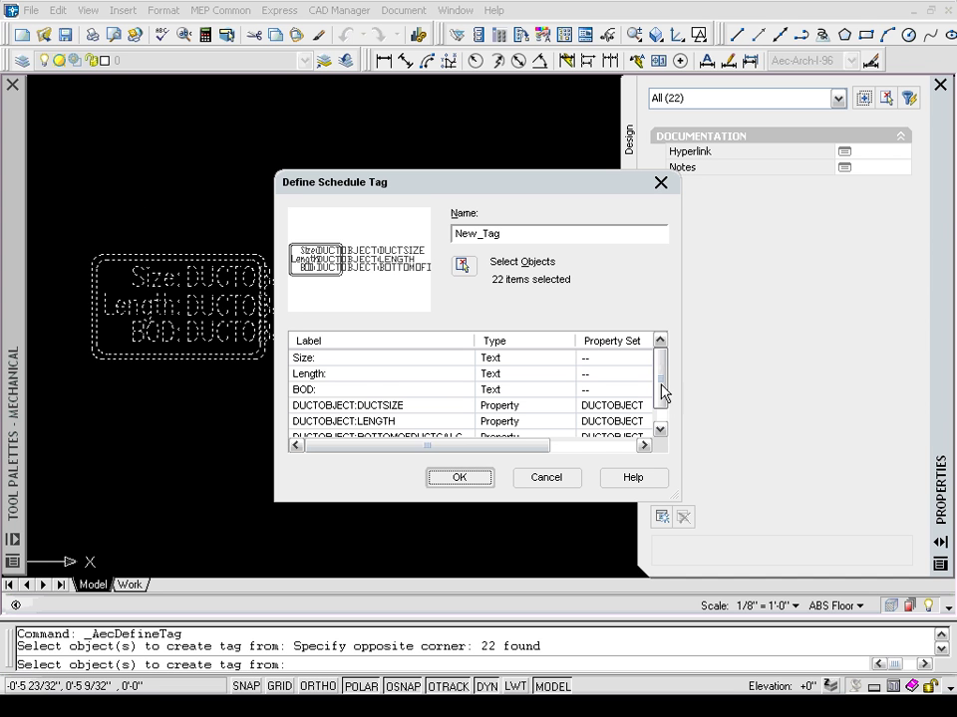
{"action": "left_click_drag", "start_coordinate": [662, 391], "coordinate": [658, 413]}
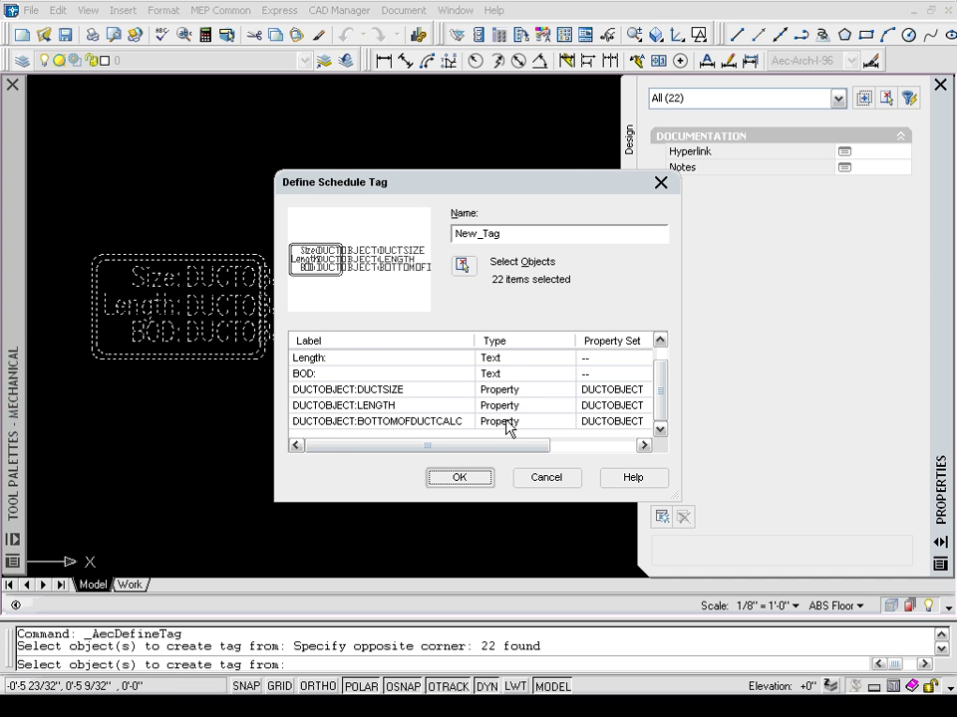
{"action": "left_click_drag", "start_coordinate": [362, 190], "coordinate": [409, 181]}
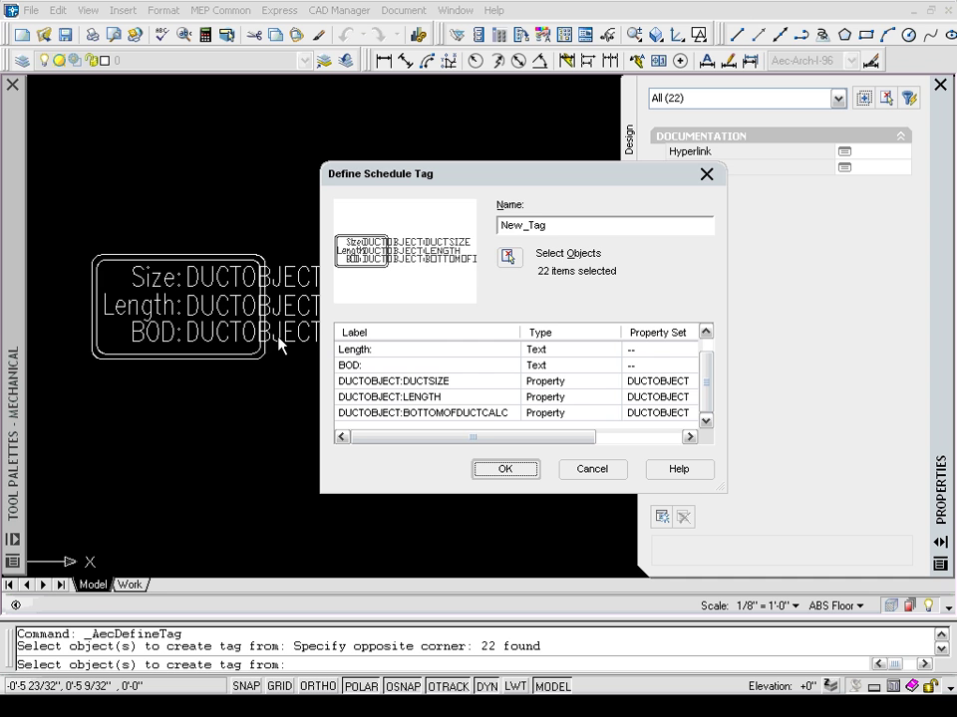
{"action": "left_click_drag", "start_coordinate": [413, 191], "coordinate": [260, 180]}
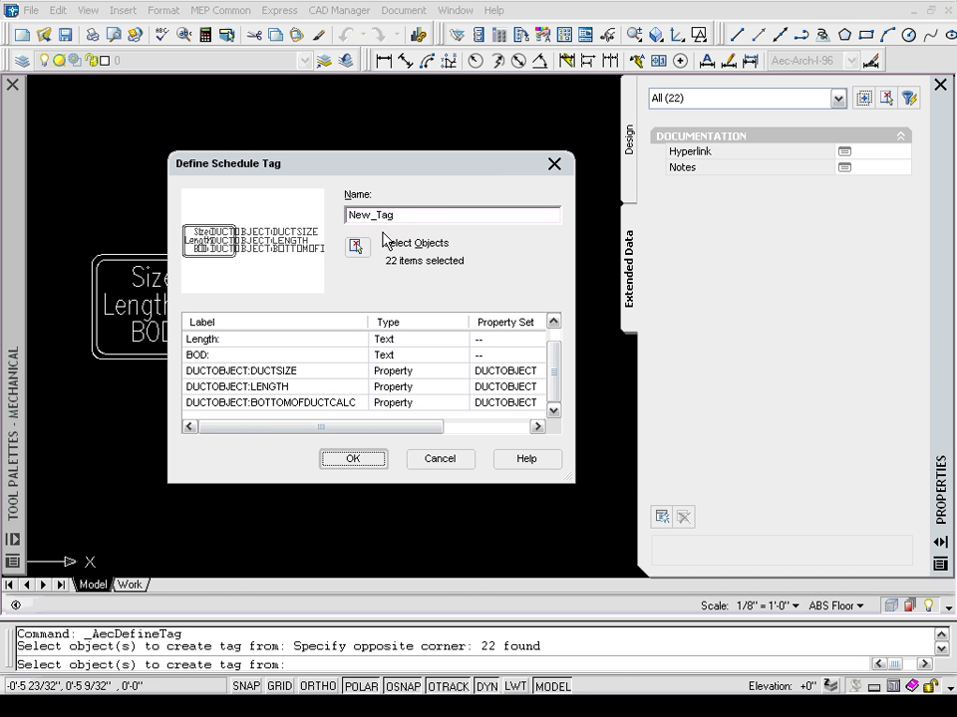
Name the schedule tag Duct Information Tag and set its insertion point at the lower-left corner of the border
{"action": "type", "text": "Duct Infor"}
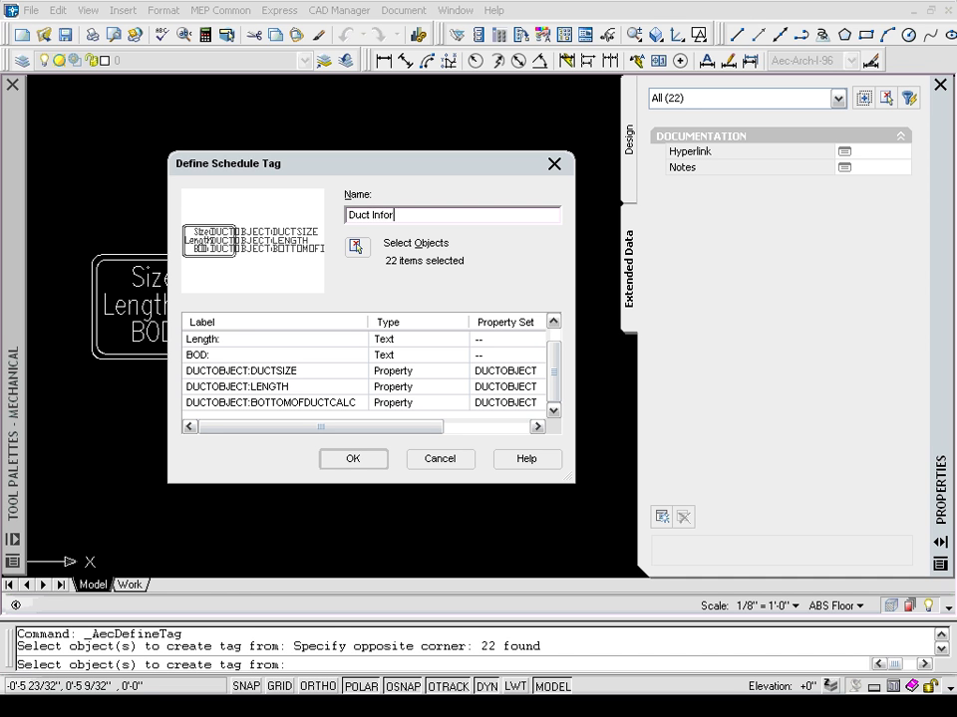
{"action": "type", "text": "mation Tag"}
{"action": "left_click", "coordinate": [354, 460]}
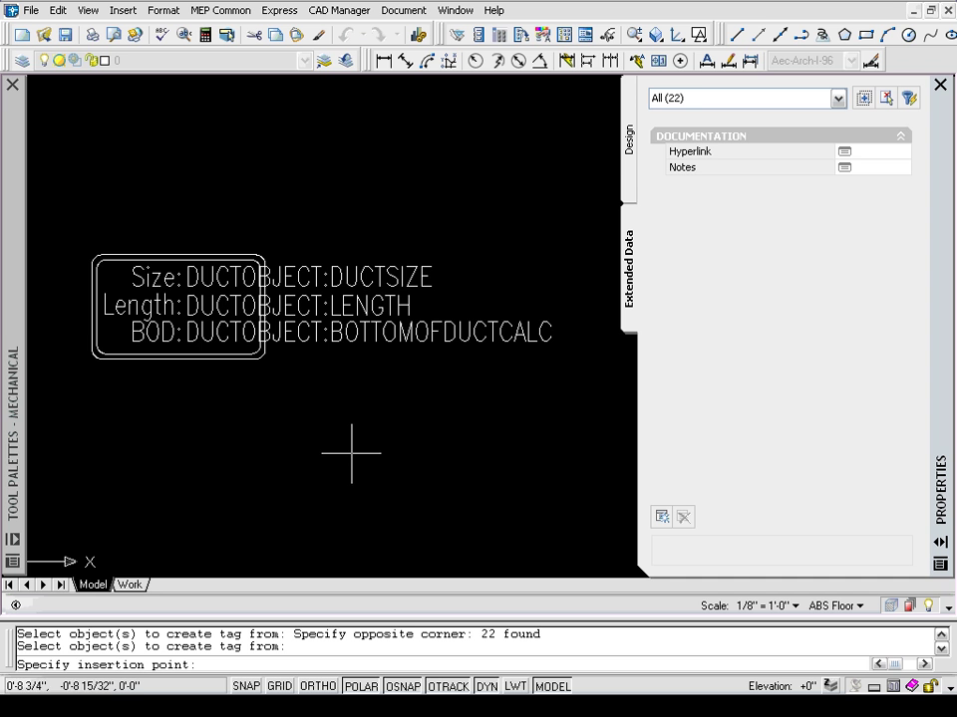
{"action": "scroll", "coordinate": [79, 357], "scroll_direction": "up", "scroll_amount": 4}
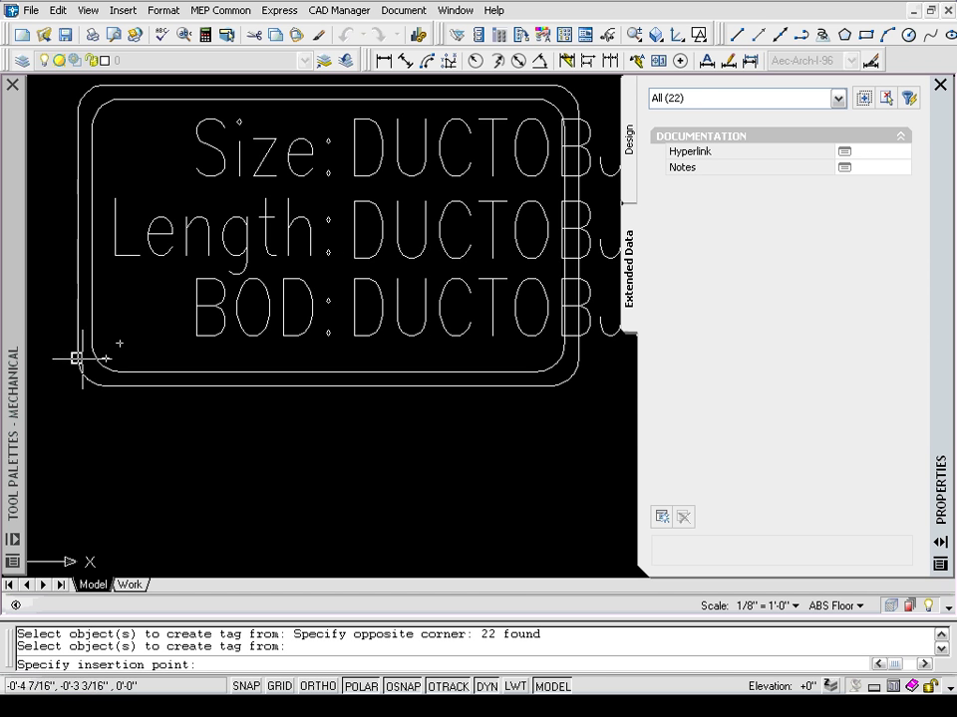
{"action": "left_click", "coordinate": [78, 357]}
{"action": "scroll", "coordinate": [169, 431], "scroll_direction": "down", "scroll_amount": 2}
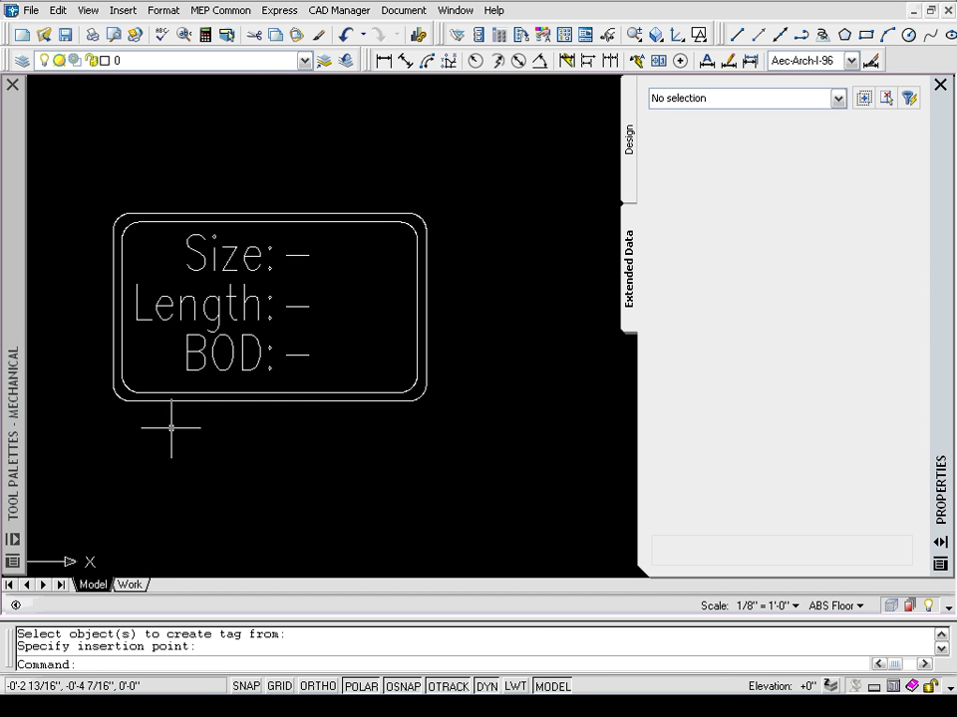
{"action": "scroll", "coordinate": [175, 409], "scroll_direction": "down", "scroll_amount": 2}
{"action": "middle_click_drag", "start_coordinate": [181, 386], "coordinate": [263, 391]}
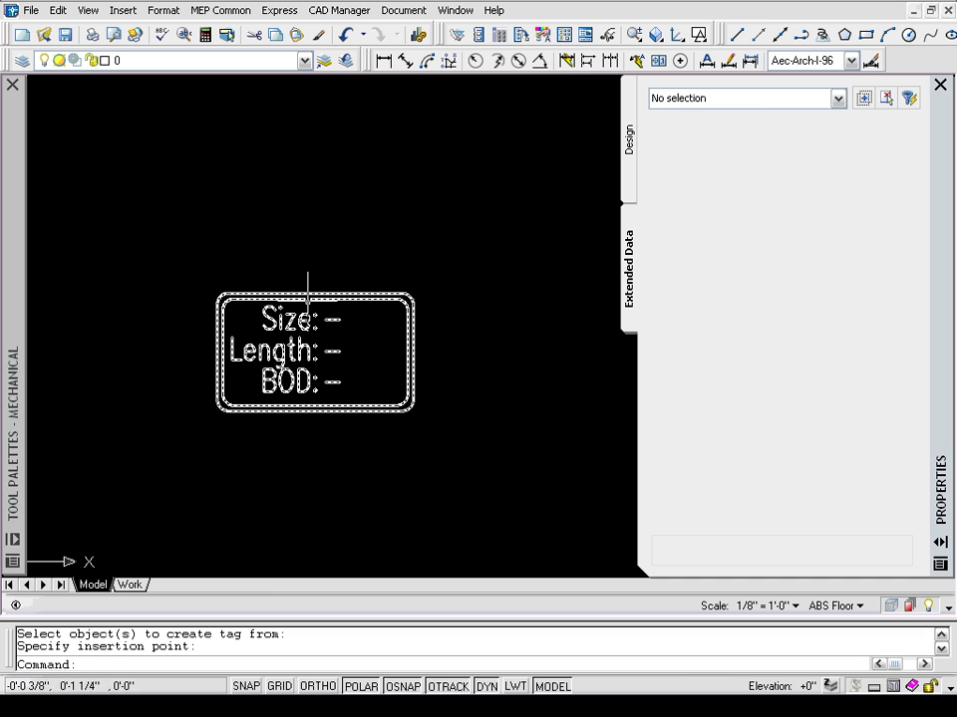
Check the object type and definition name of the new tag in its design properties
{"action": "left_click", "coordinate": [306, 295]}
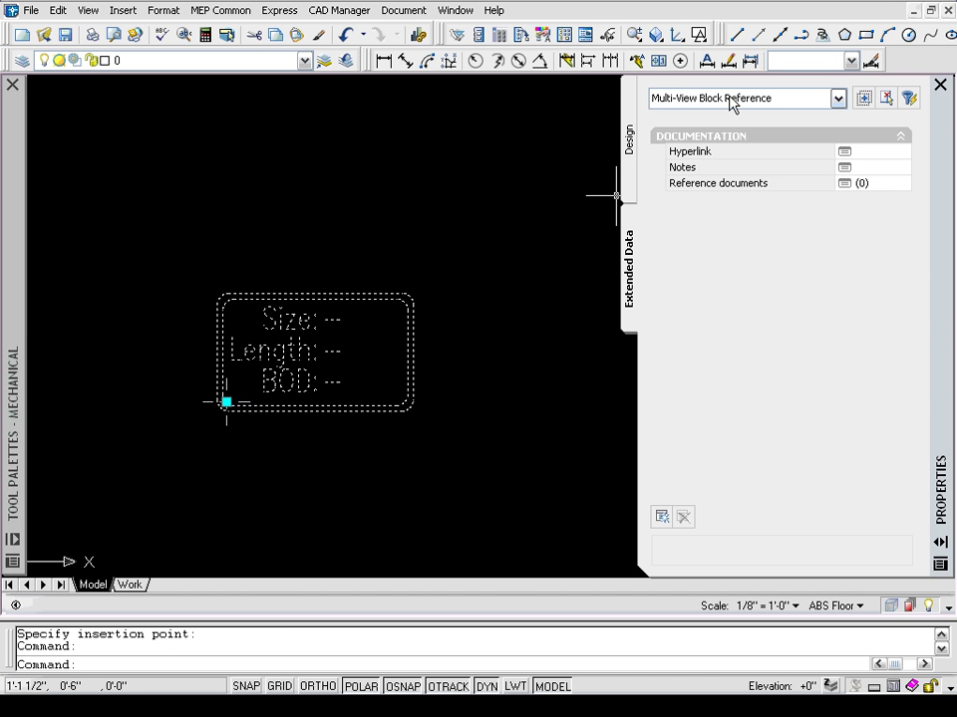
{"action": "left_click", "coordinate": [629, 139]}
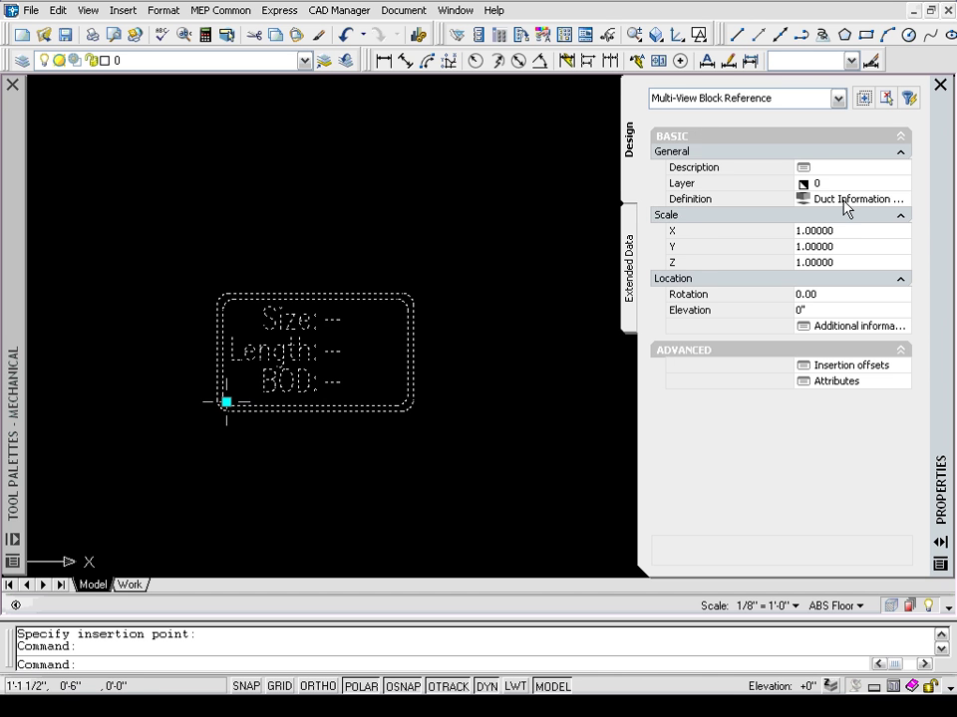
{"action": "key", "text": "Escape"}
{"action": "key", "text": "Escape"}
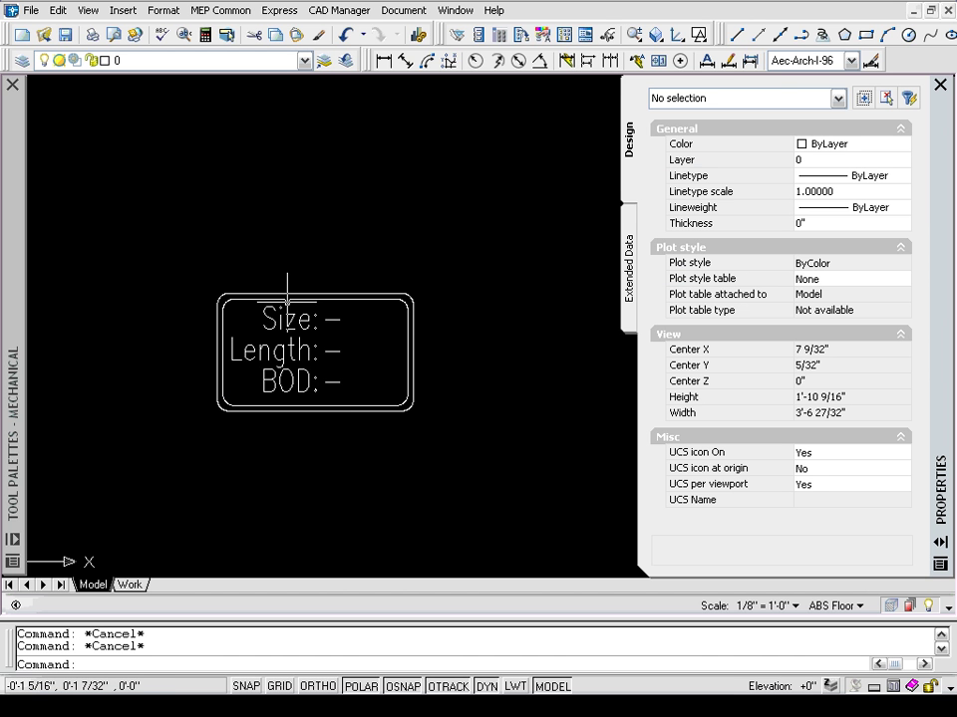
Add the new tag as a tool beside Duct Data Tag on the Duct Design palette, and save Mechanical Tags.dwg
{"action": "mouse_move", "coordinate": [14, 423]}
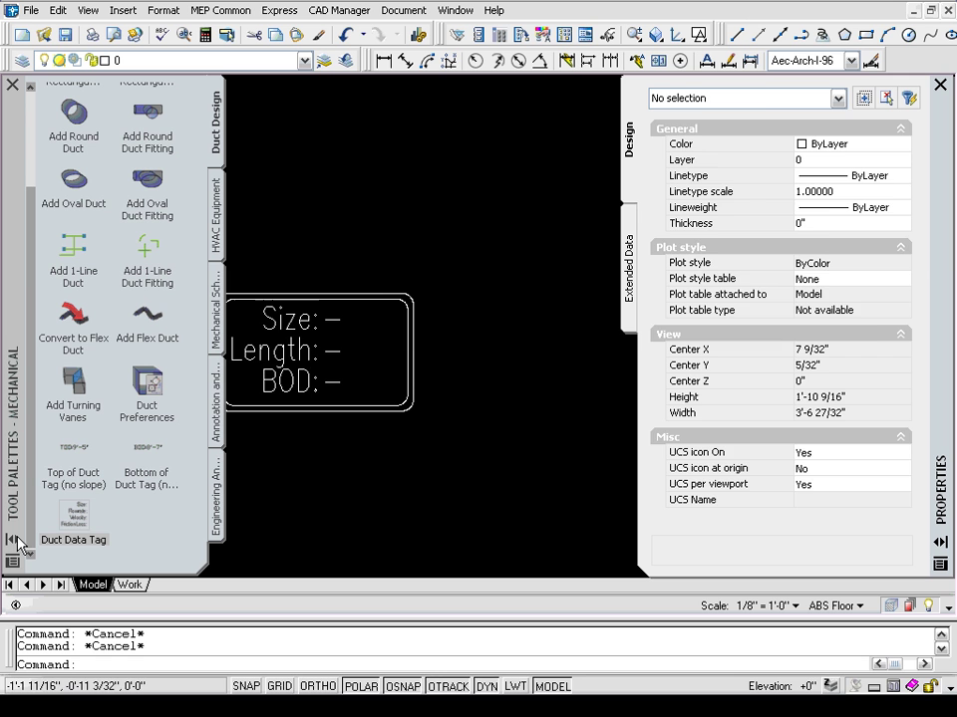
{"action": "left_click", "coordinate": [304, 288]}
{"action": "left_click_drag", "start_coordinate": [301, 278], "coordinate": [142, 519]}
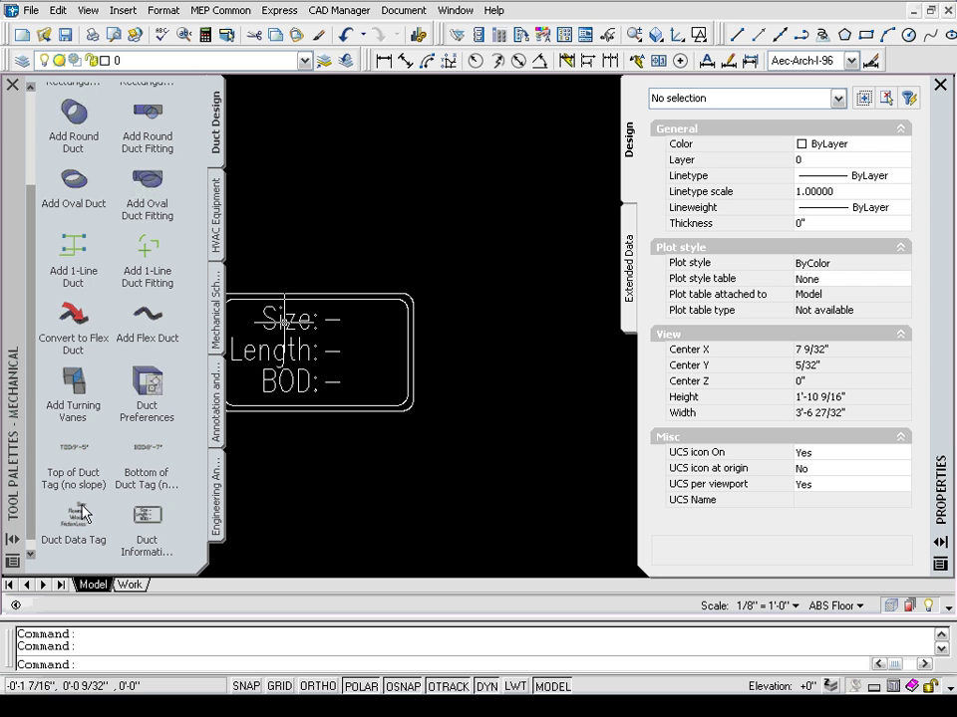
{"action": "left_click", "coordinate": [396, 168]}
{"action": "key", "text": "Escape"}
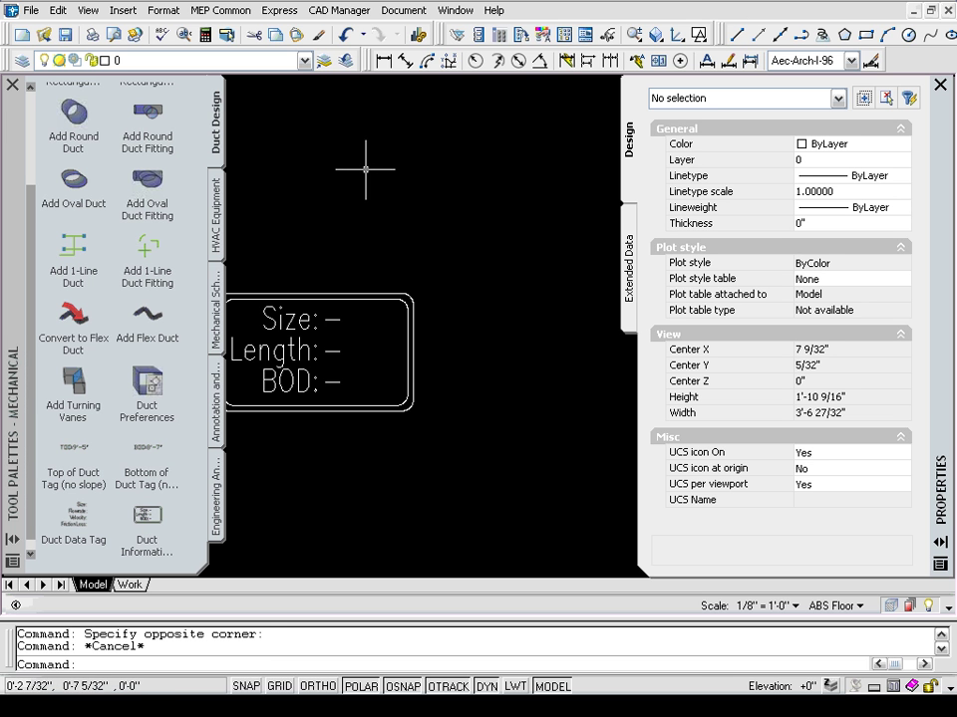
{"action": "left_click", "coordinate": [30, 10]}
{"action": "left_click", "coordinate": [74, 121]}
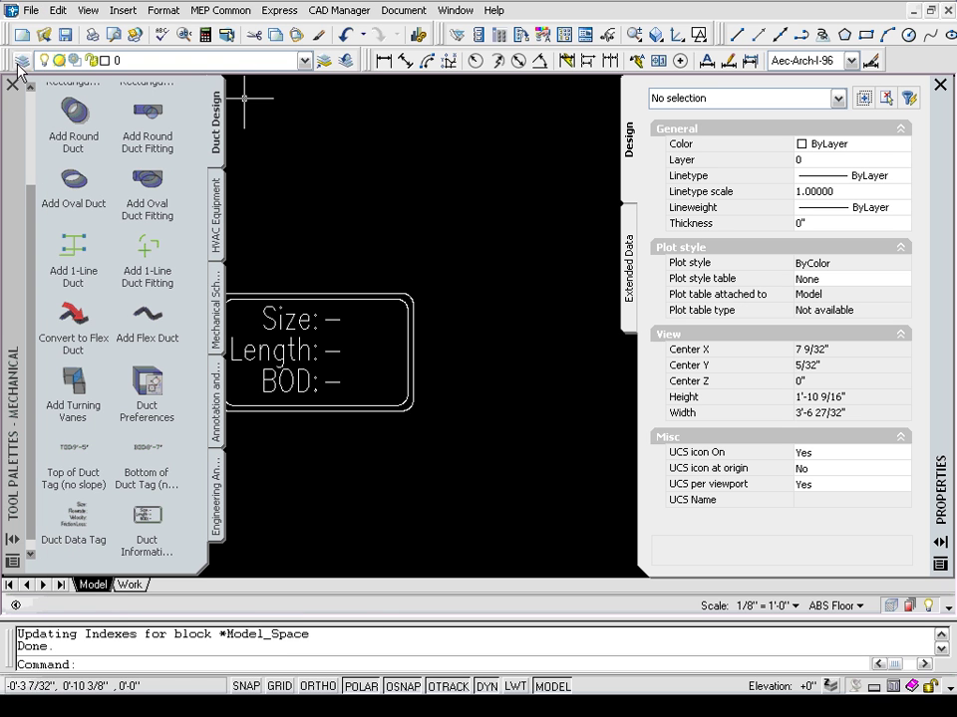
Switch to the Tag example.dwg drawing with the green duct in view and nothing selected
{"action": "left_click", "coordinate": [445, 12]}
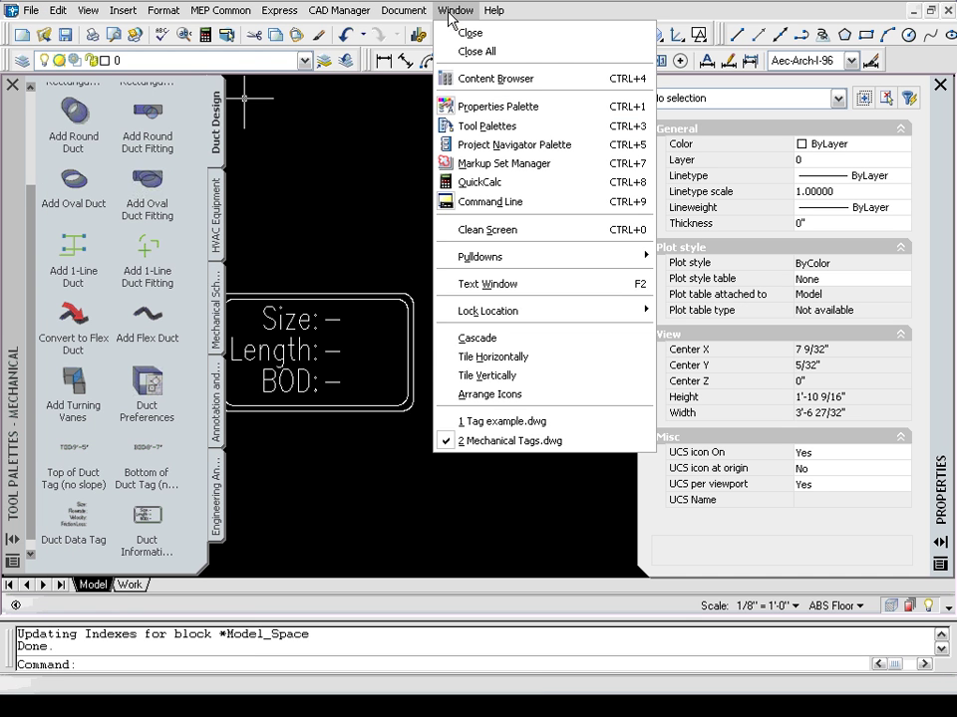
{"action": "left_click", "coordinate": [533, 422]}
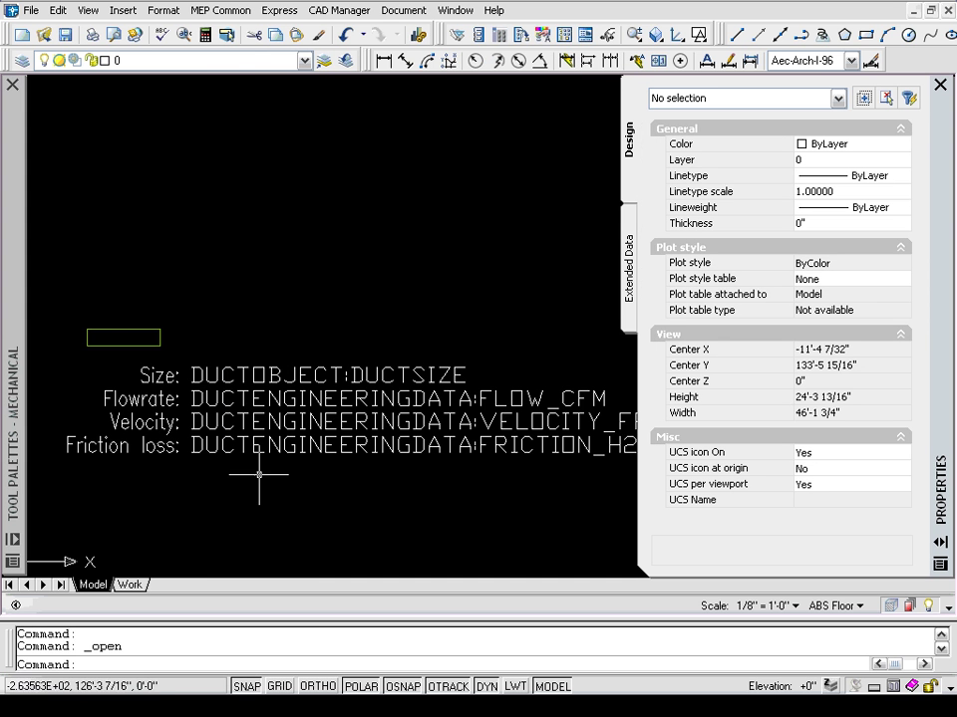
{"action": "middle_click_drag", "start_coordinate": [109, 344], "coordinate": [269, 363]}
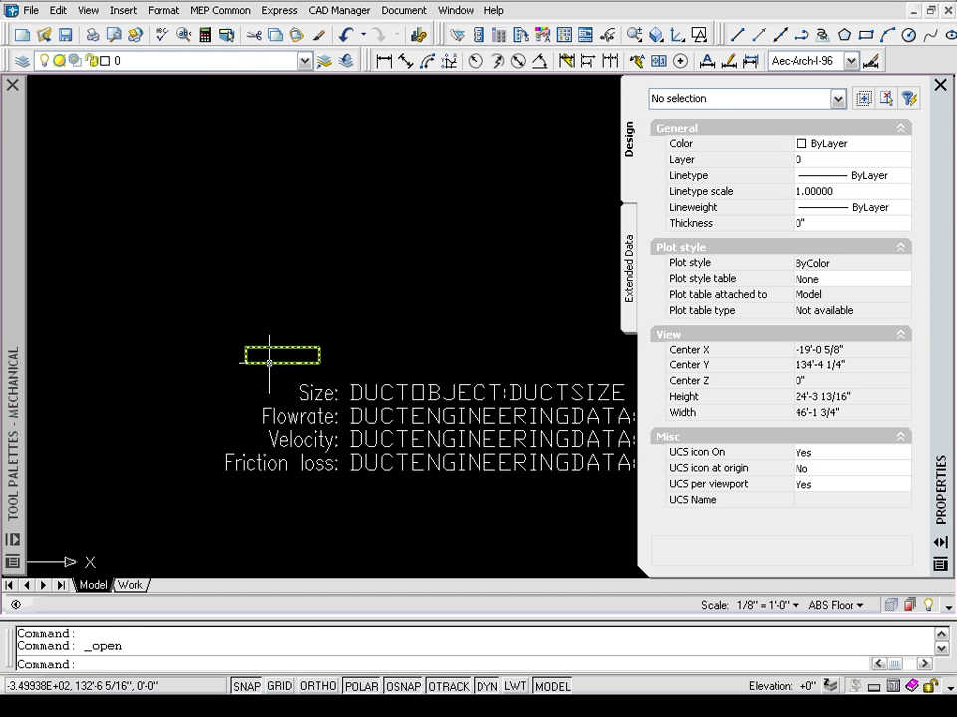
{"action": "left_click", "coordinate": [269, 363]}
{"action": "key", "text": "Escape"}
{"action": "key", "text": "Escape"}
Tag the green duct with the Duct Information Tag tool, placing the tag above and right of it and accepting the property set data
{"action": "mouse_move", "coordinate": [14, 514]}
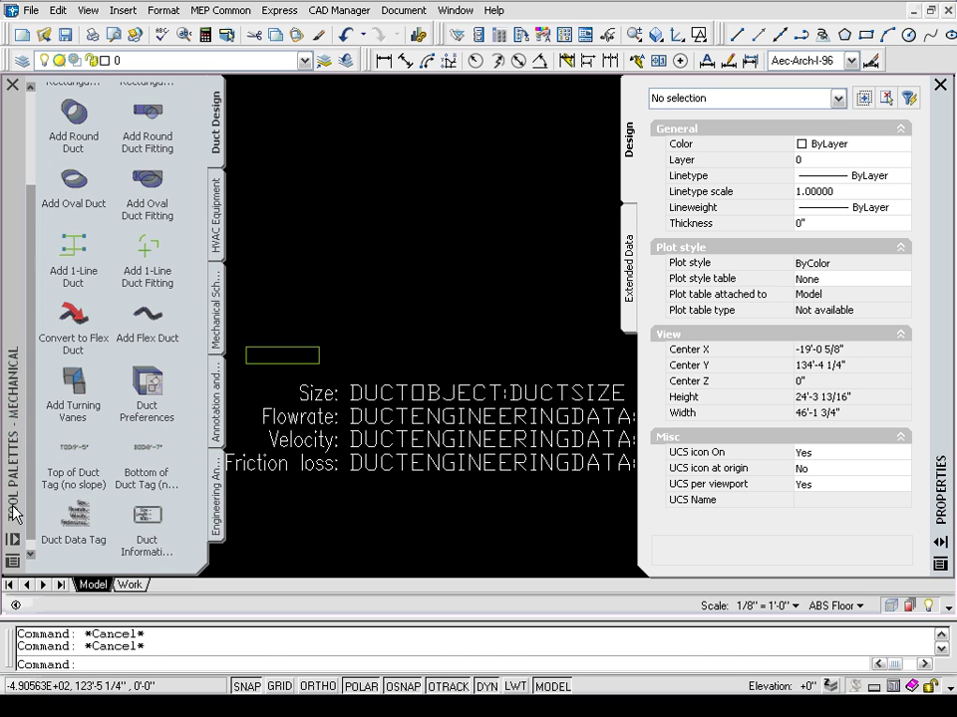
{"action": "left_click", "coordinate": [149, 528]}
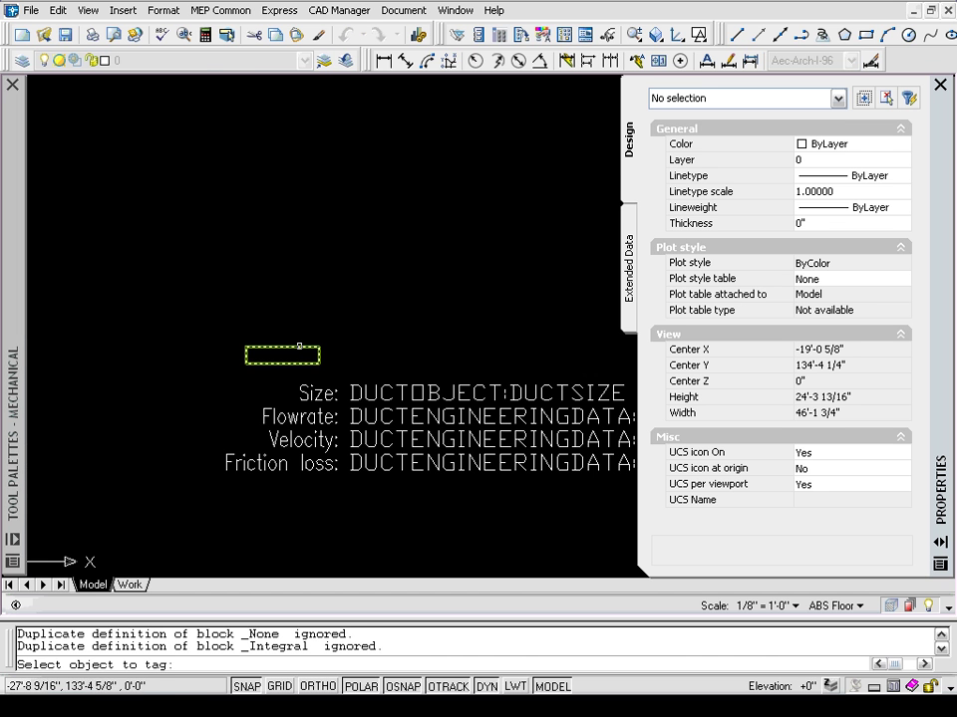
{"action": "left_click", "coordinate": [299, 347]}
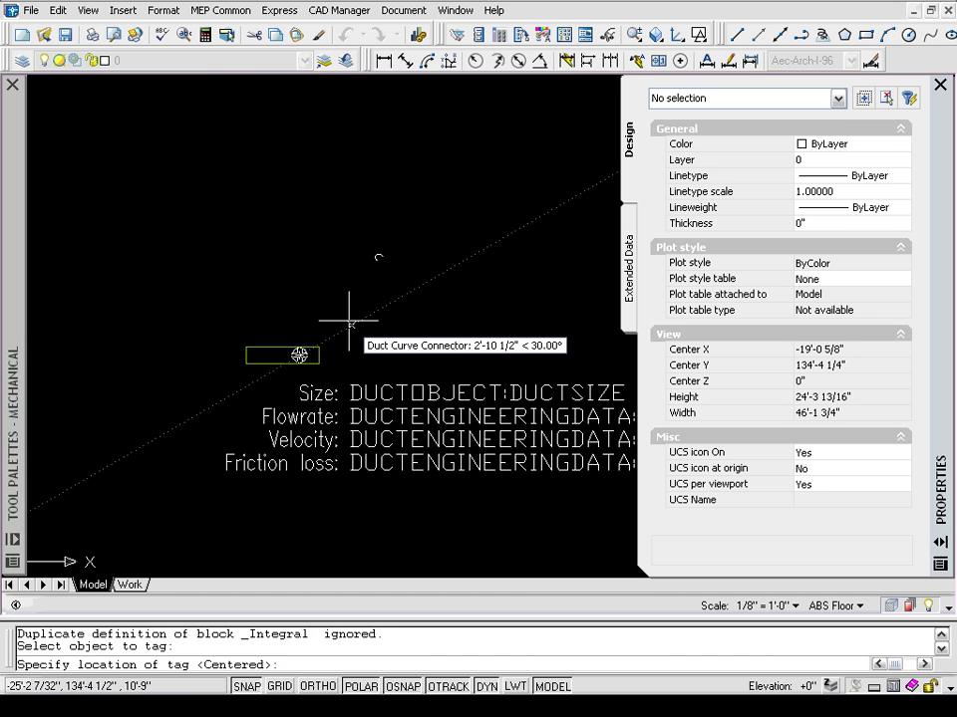
{"action": "left_click", "coordinate": [349, 318]}
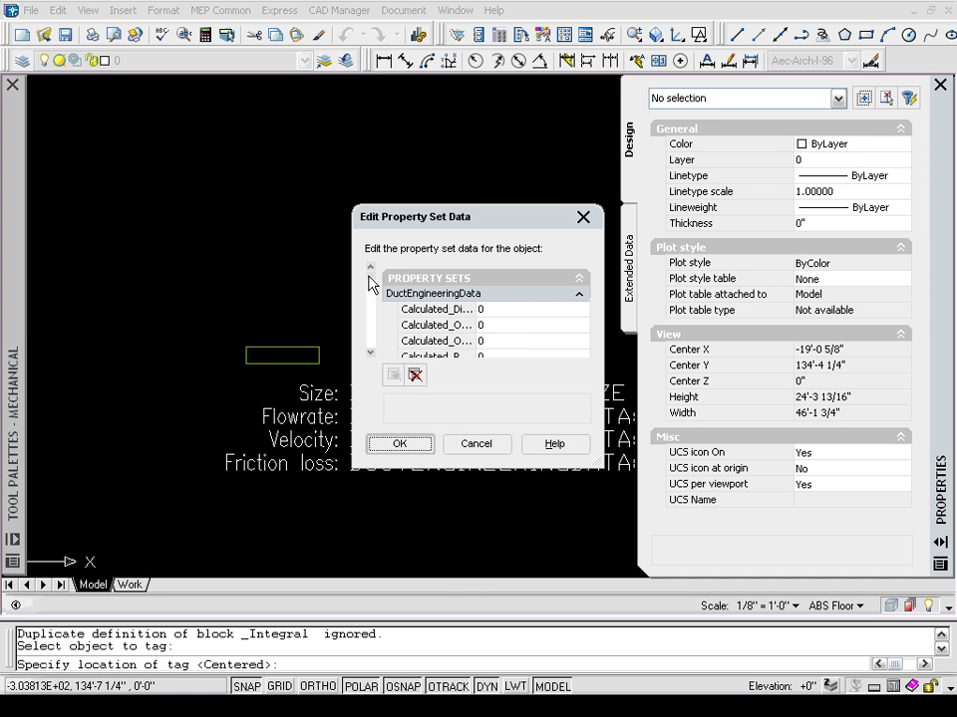
{"action": "left_click", "coordinate": [398, 444]}
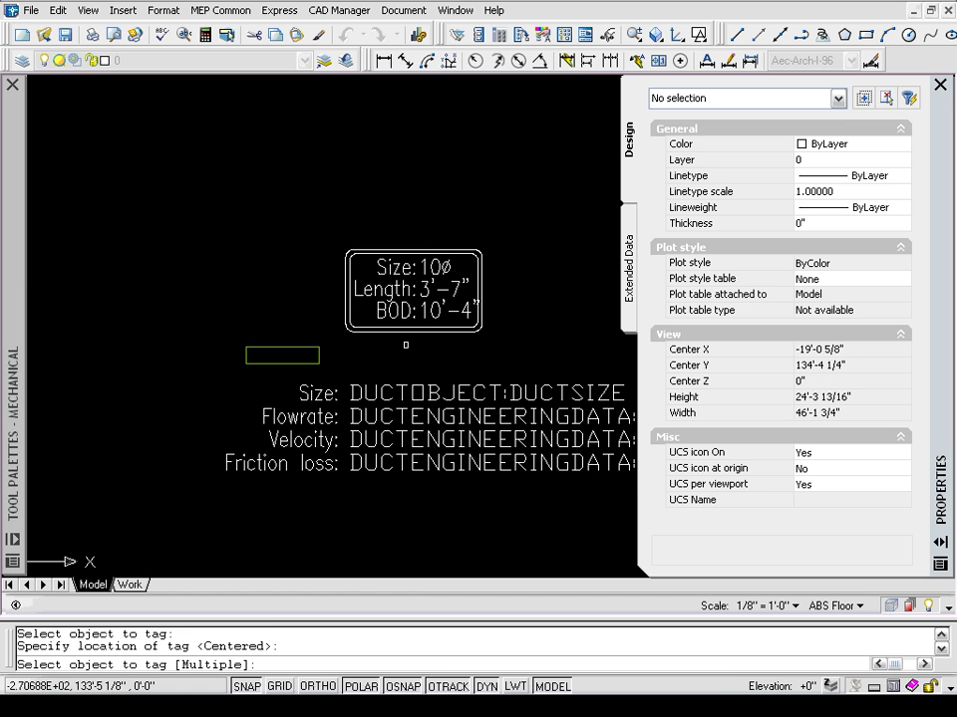
{"action": "key", "text": "Return"}
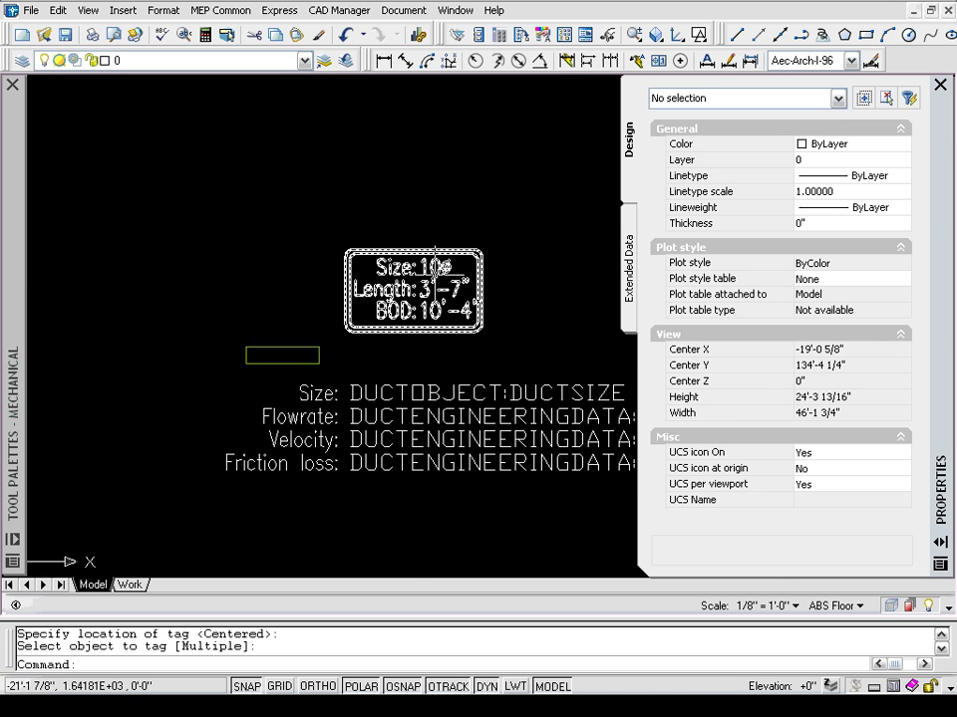